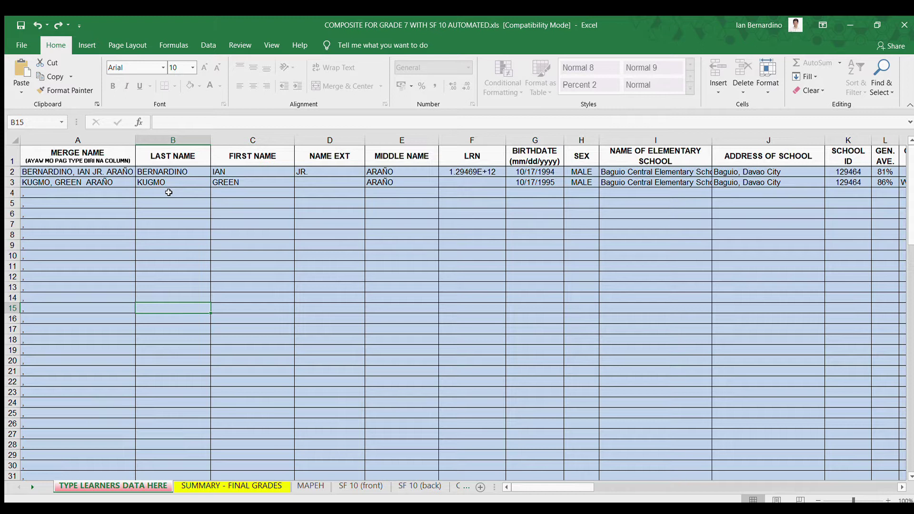
Examine the name column headings, the merge-name formula in A4 and the row 4 name cells from last to middle name
left_click(168, 193)
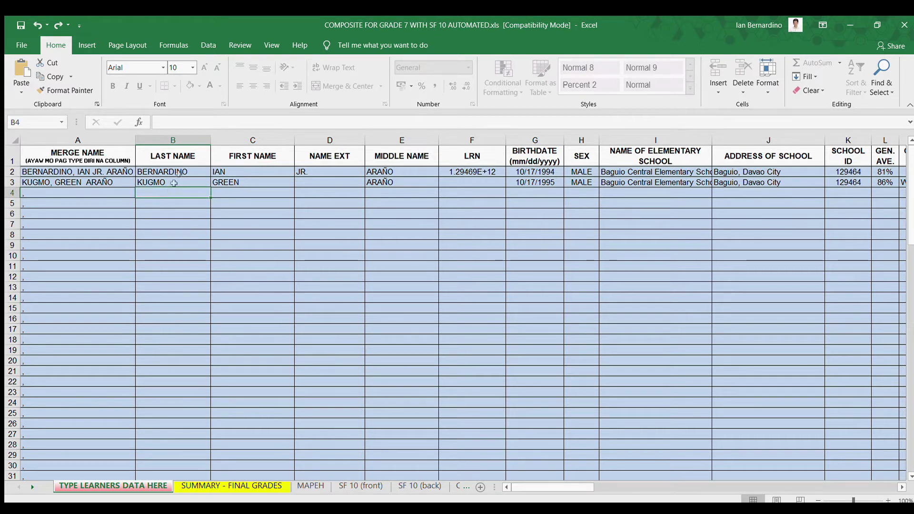
left_click(349, 159)
left_click(411, 159)
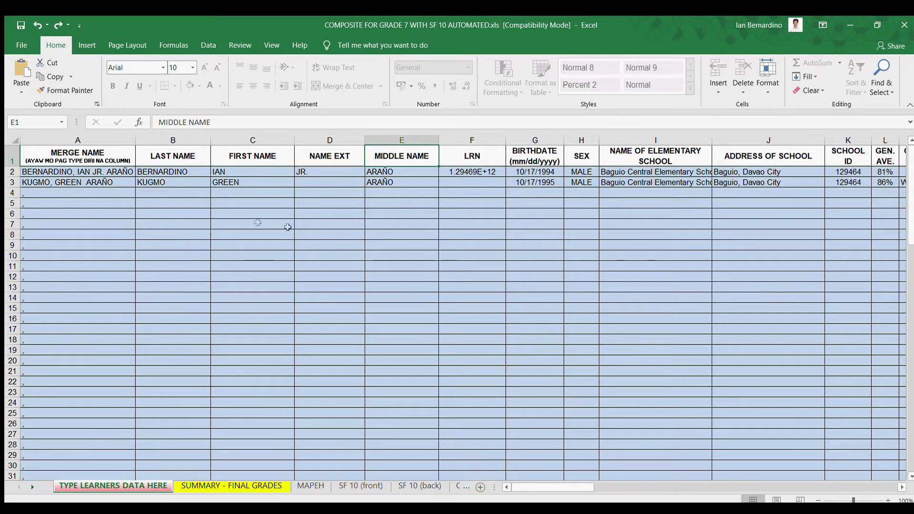
left_click(266, 224)
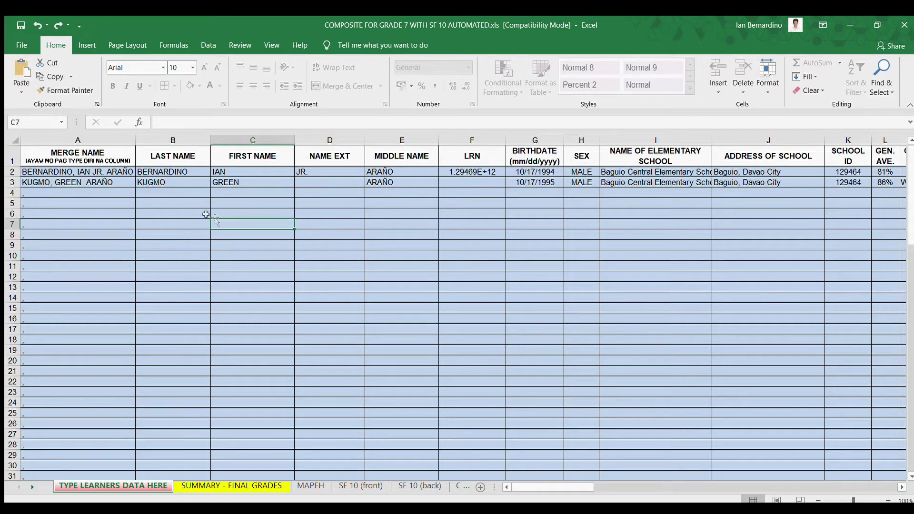
left_click(88, 154)
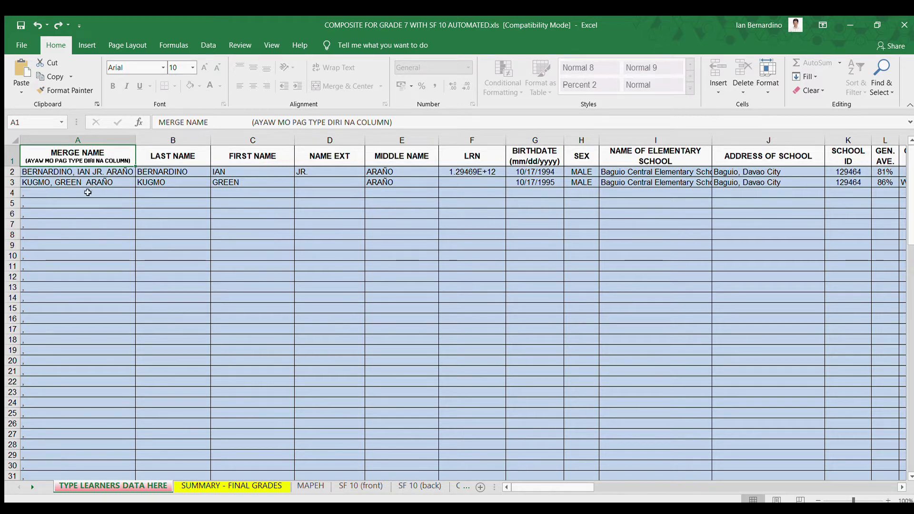
left_click(88, 193)
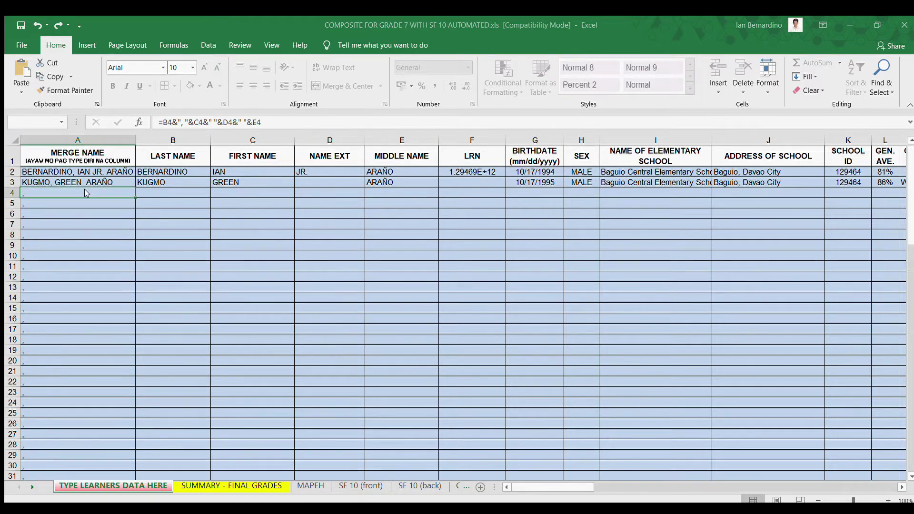
key("Right")
key("shift+Right")
key("shift+Right")
key("shift+Right")
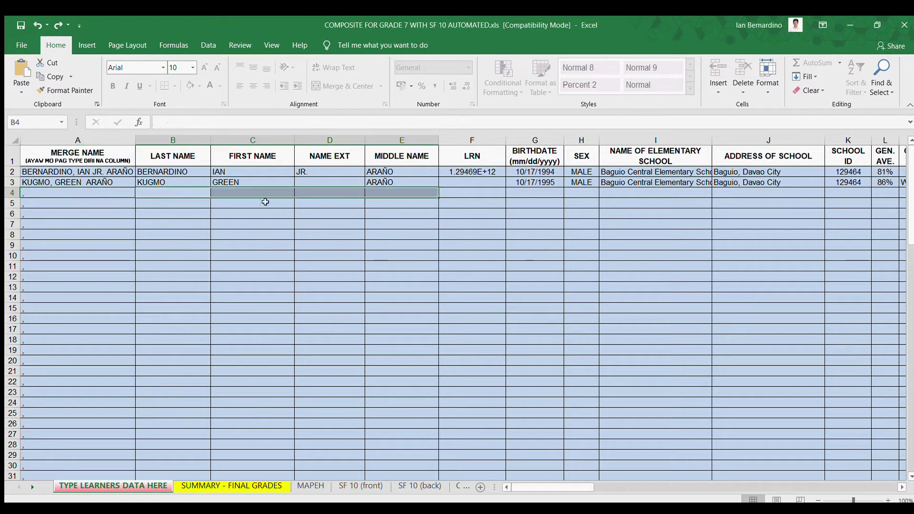
Enter the new learner's last name and first name in row 4 of the learner list
left_click(168, 191)
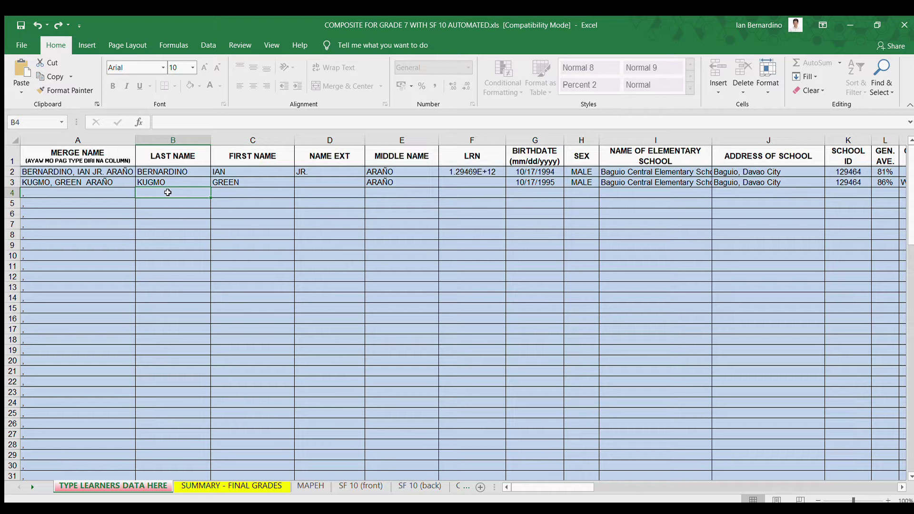
type("D")
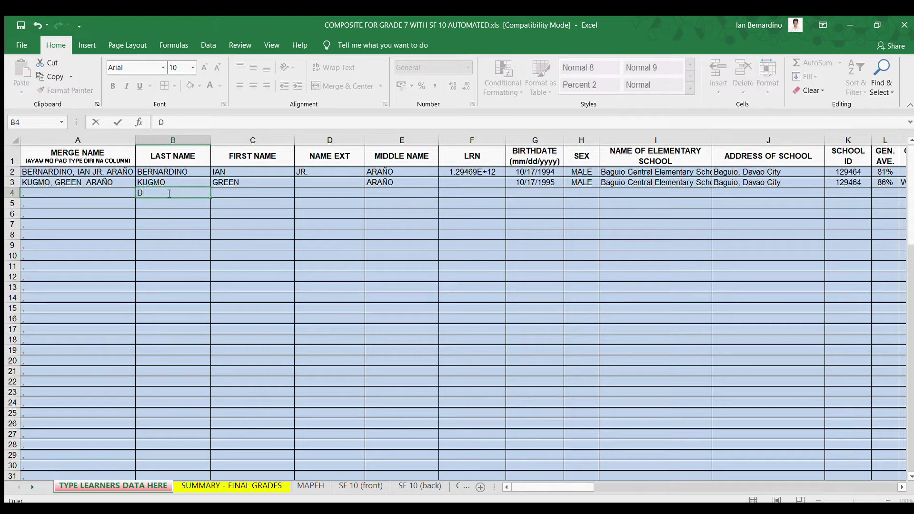
type("ELA CRUZ")
key("Tab")
type("JUAN")
key("Tab")
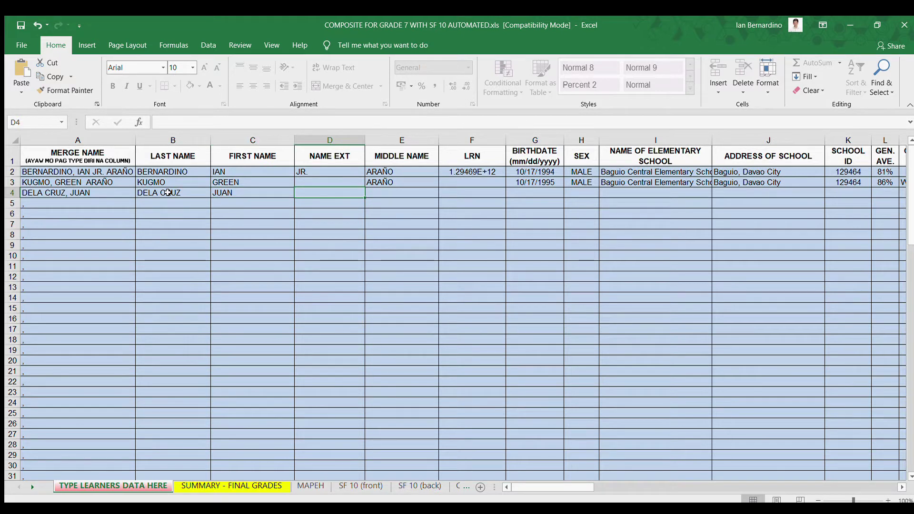
Enter the learner's middle name in row 4, leaving the name extension blank
left_click(113, 192)
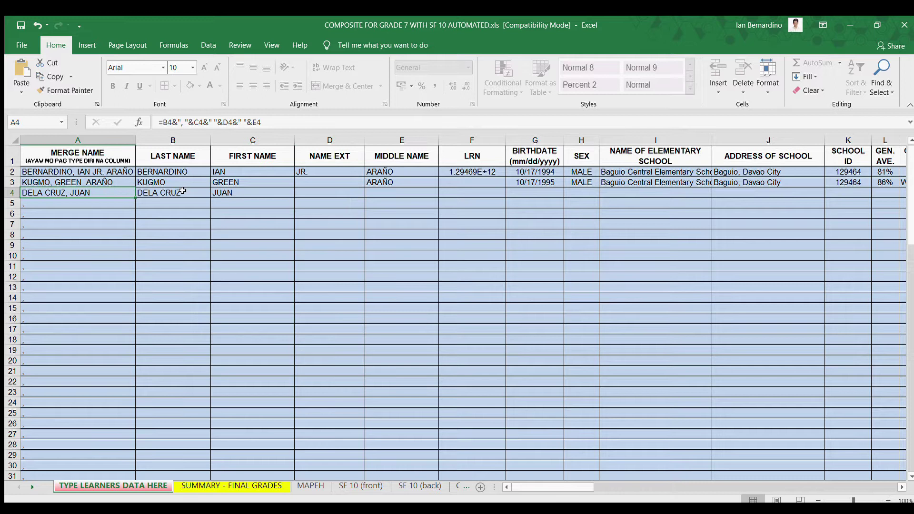
left_click(319, 192)
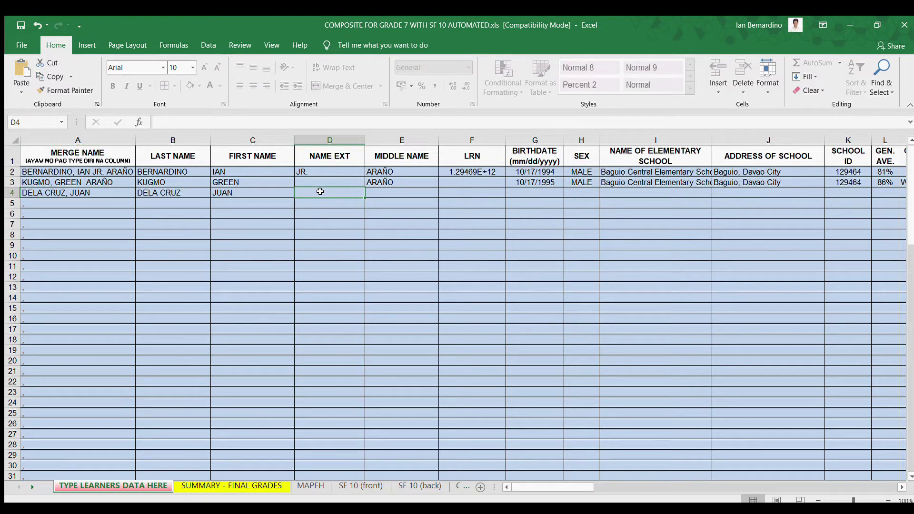
key("Tab")
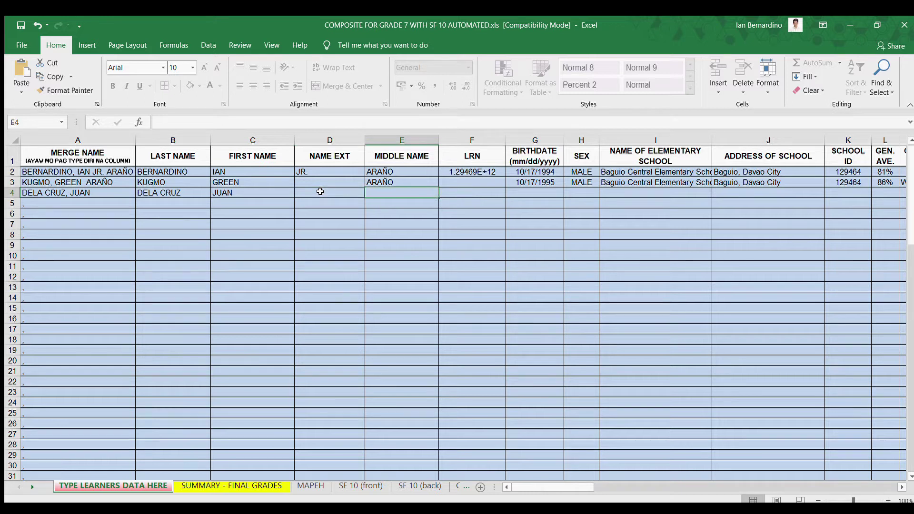
type("KUGMO")
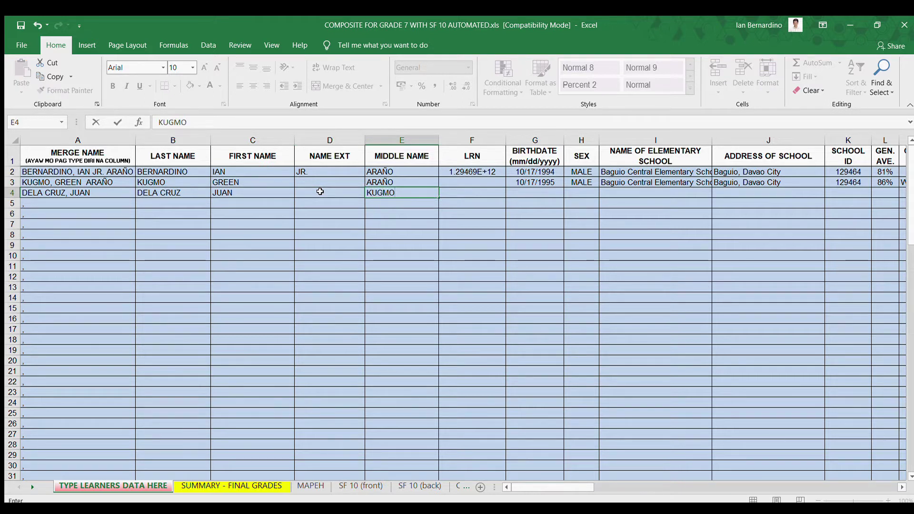
key("Tab")
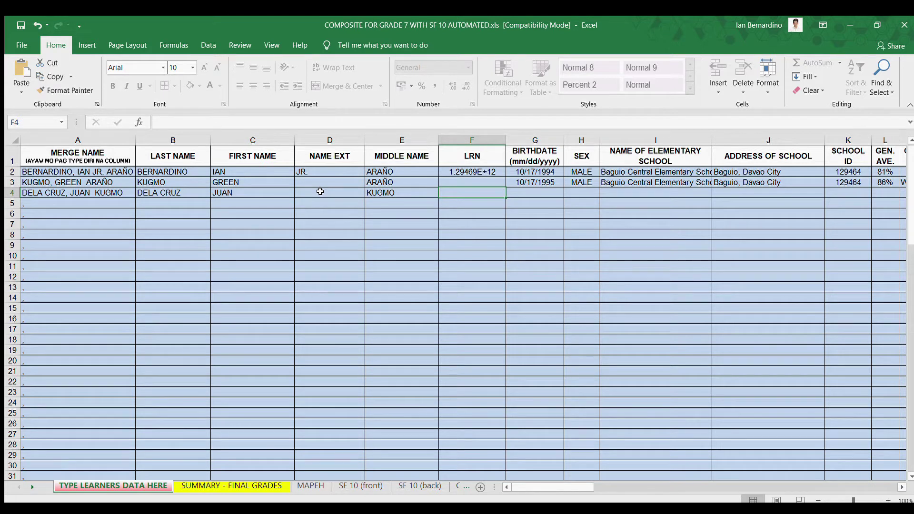
Fill in the row 4 learner's 12-digit LRN and birthdate in mm/dd/yyyy format
type("123456")
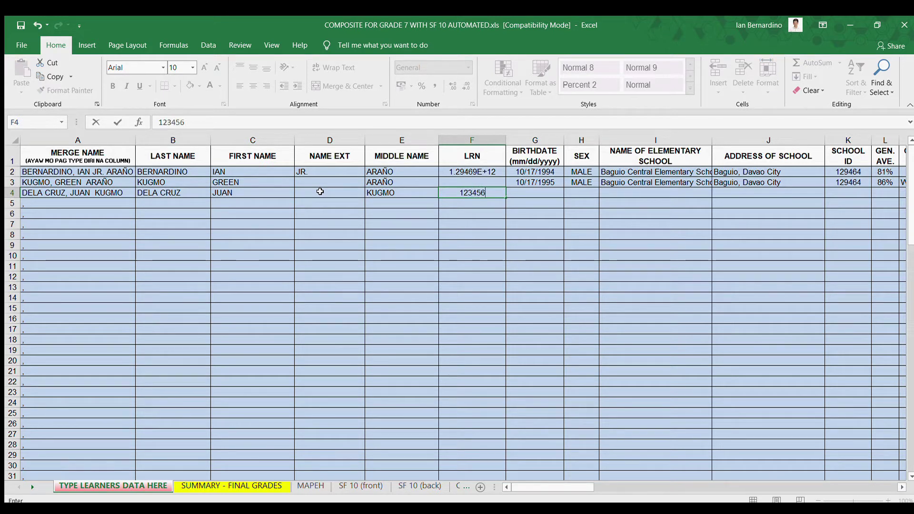
type("789012")
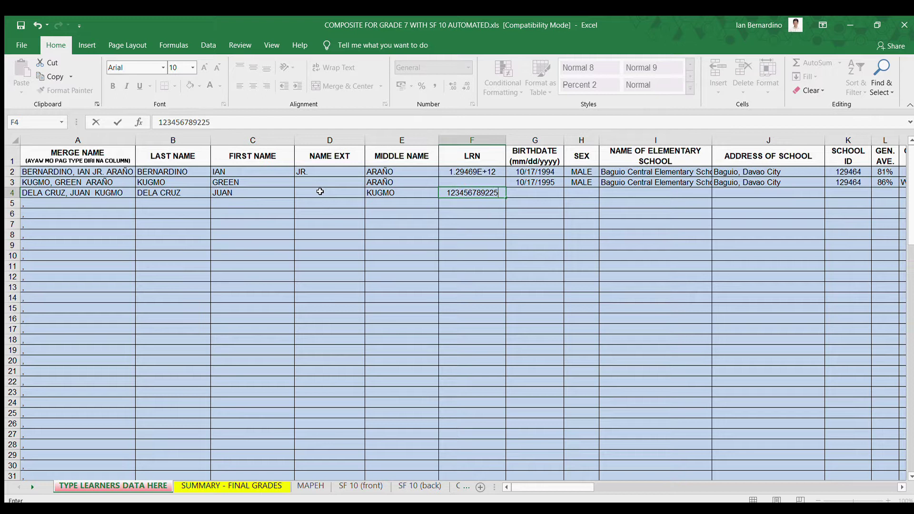
key("Tab")
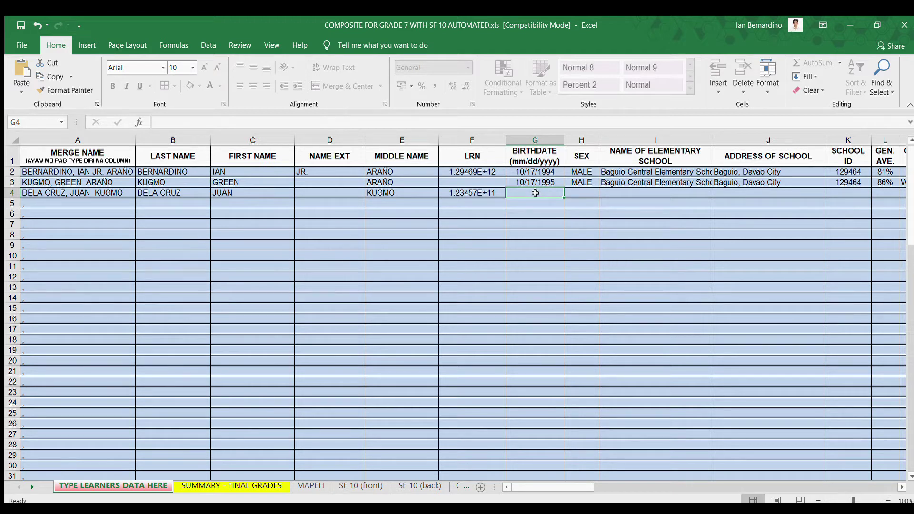
type("05/05/2000")
key("Tab")
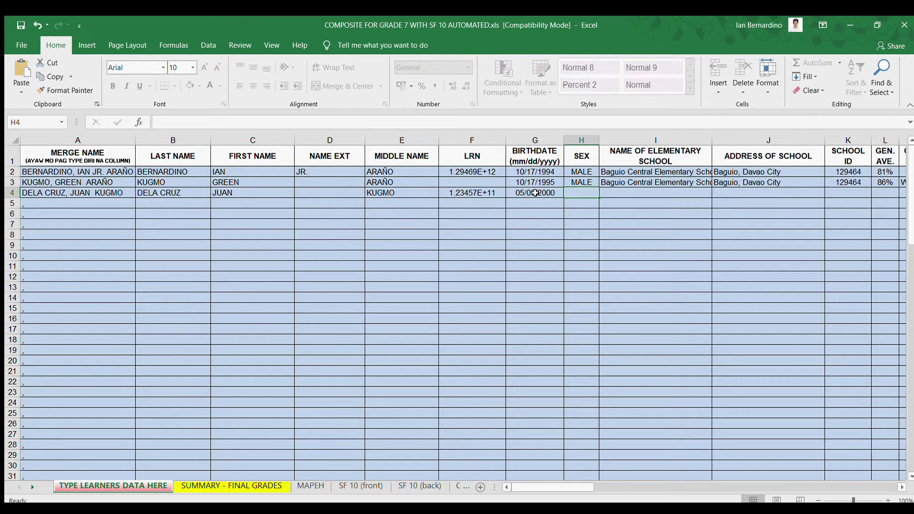
Set the row 4 learner's sex to MALE, with Baguio Central Elementary School and that school's address as in the rows above
type("MALE")
key("Tab")
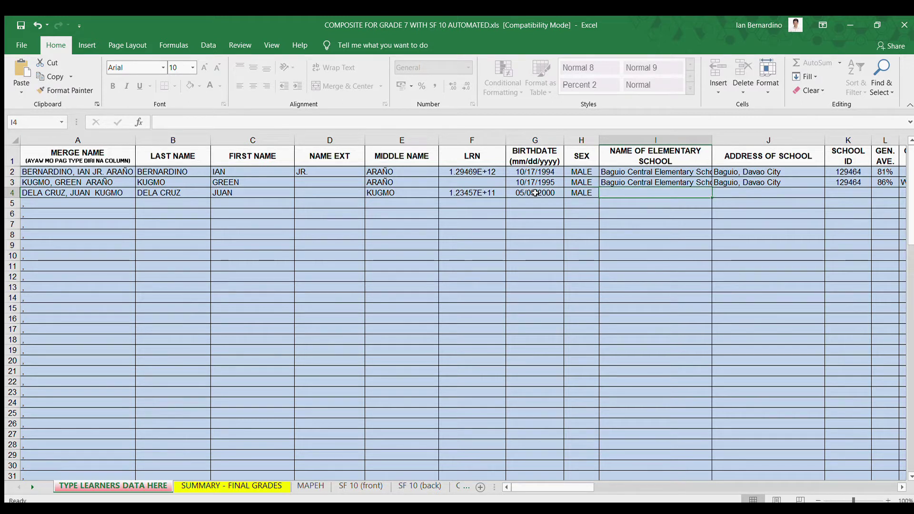
type("bAguio Central Elementary School")
key("Tab")
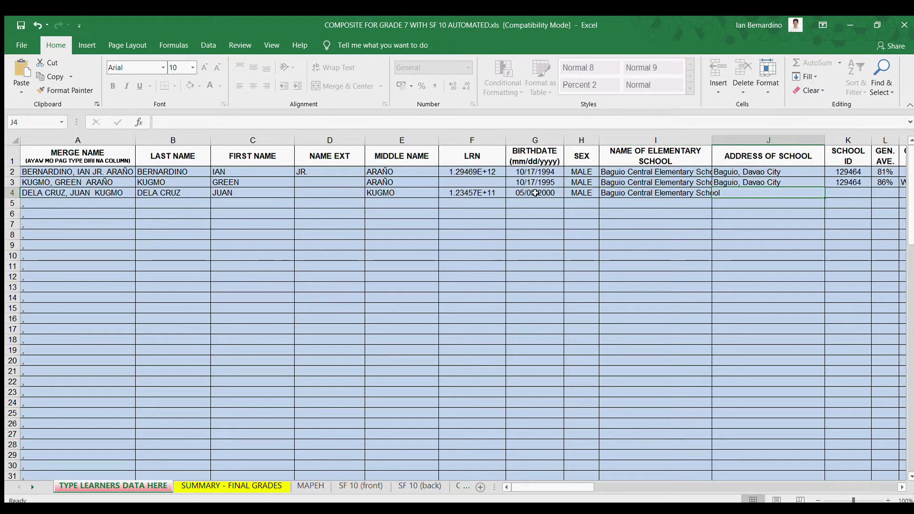
type("bAguio, Davao City")
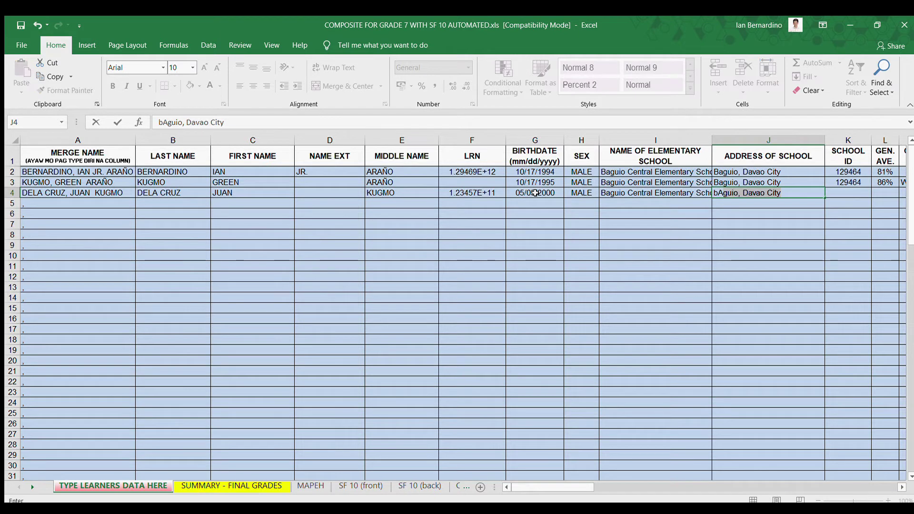
key("Tab")
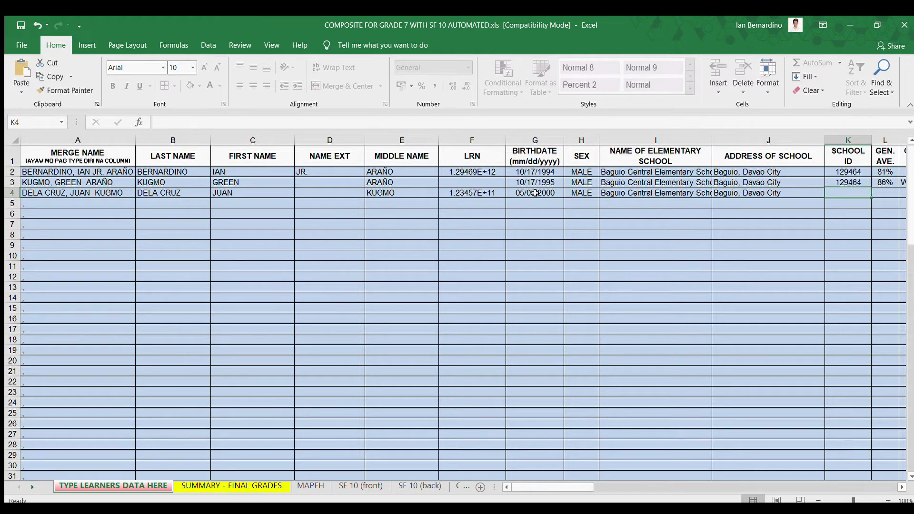
Enter the same school ID as the learners above and a general average of 85% in row 4, leaving the citation blank
type("129464")
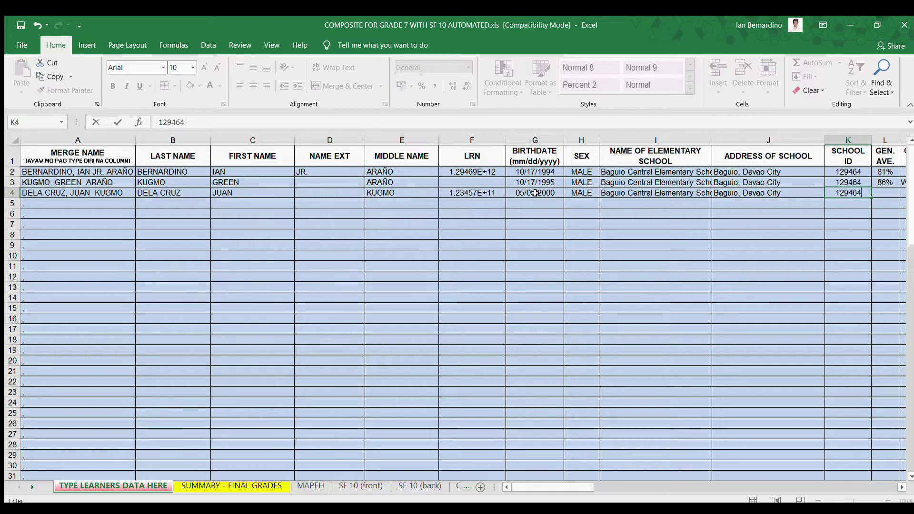
key("Tab")
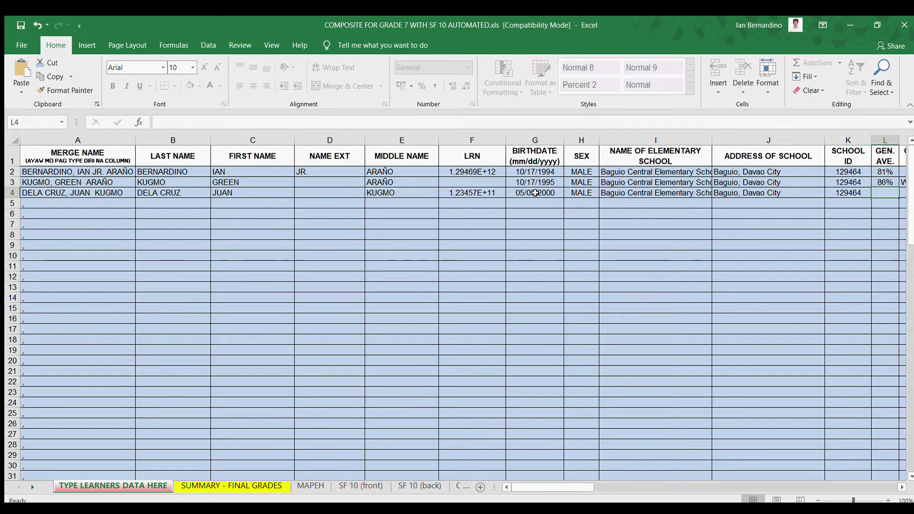
type("85")
key("Tab")
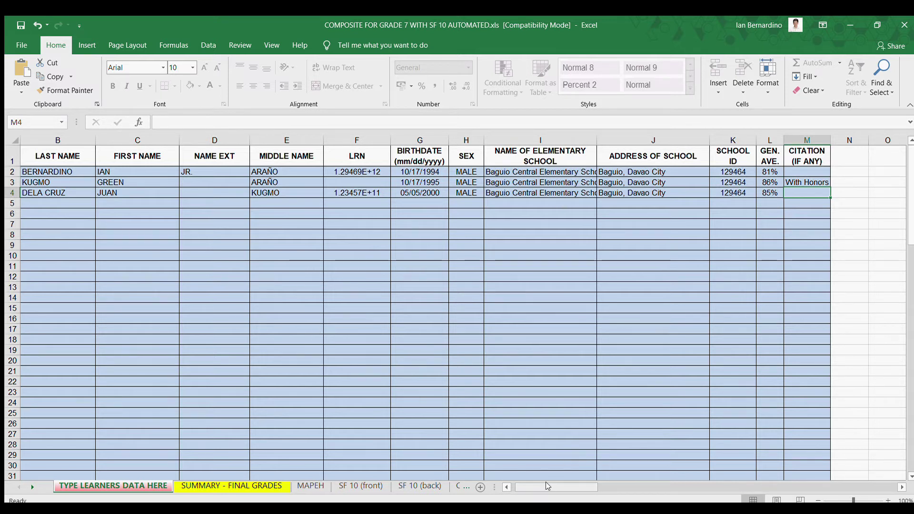
left_click_drag(547, 482, 543, 482)
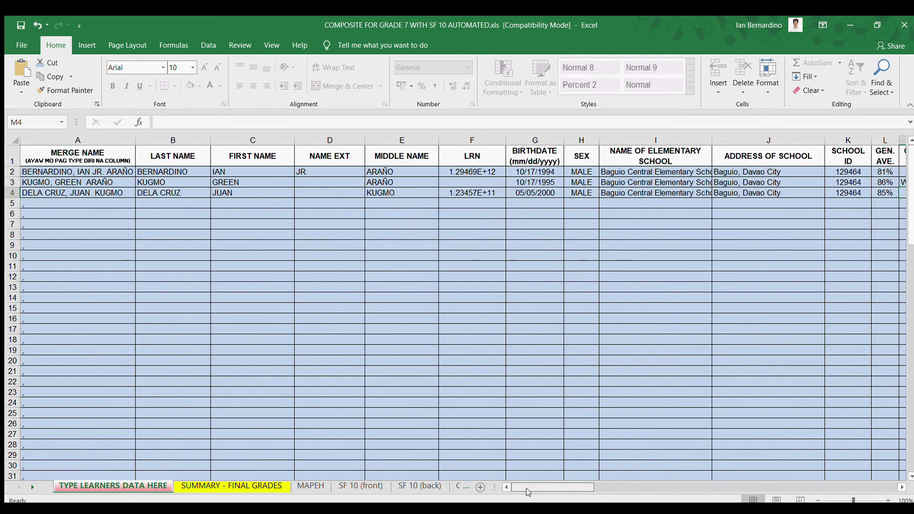
left_click(239, 287)
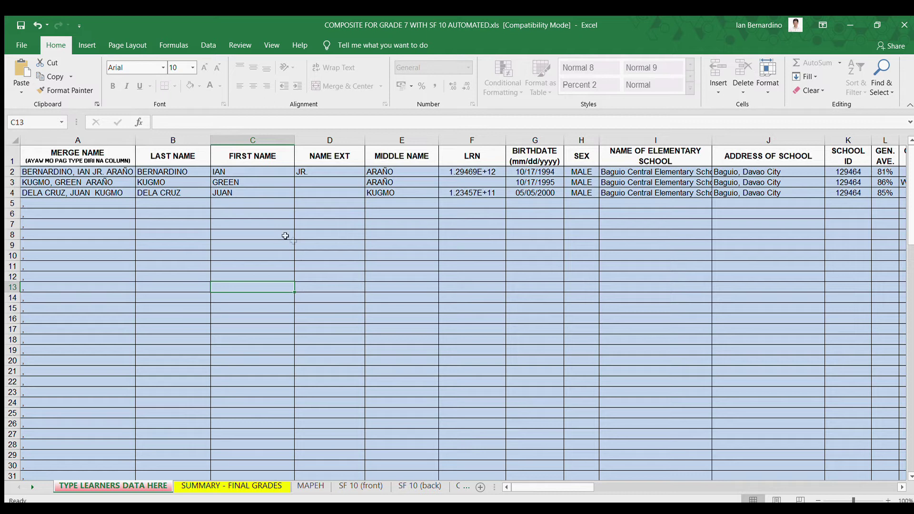
left_click_drag(239, 212, 252, 305)
left_click(367, 245)
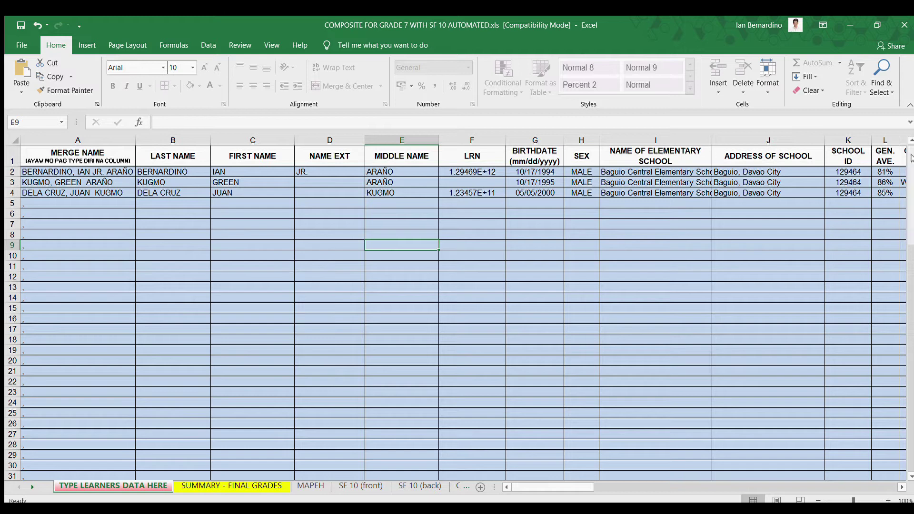
Replace the placeholder in row 52, the first row for girls, with a female learner's last name and add her first name
left_click_drag(912, 159, 912, 318)
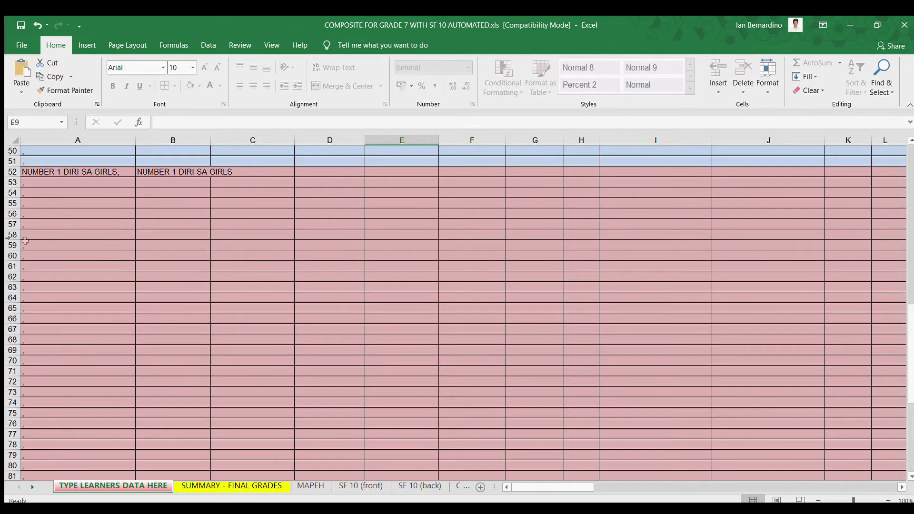
left_click(156, 171)
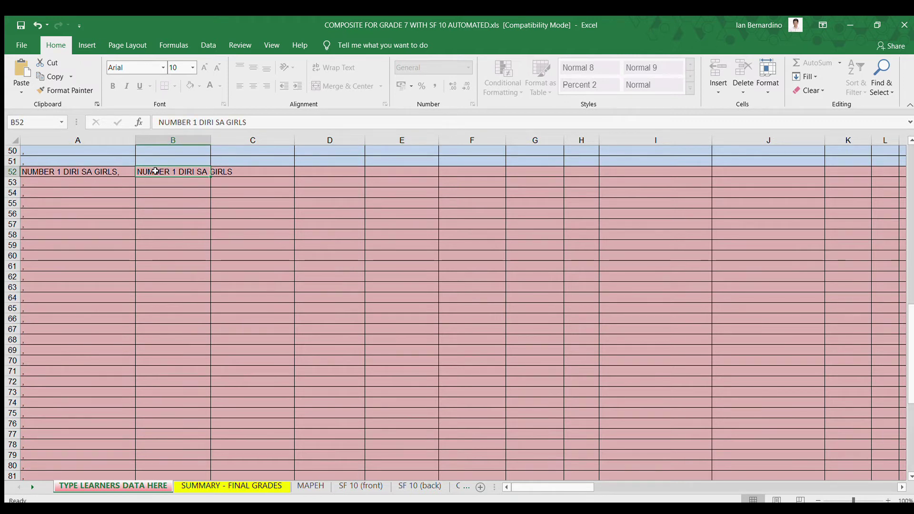
type("KEME")
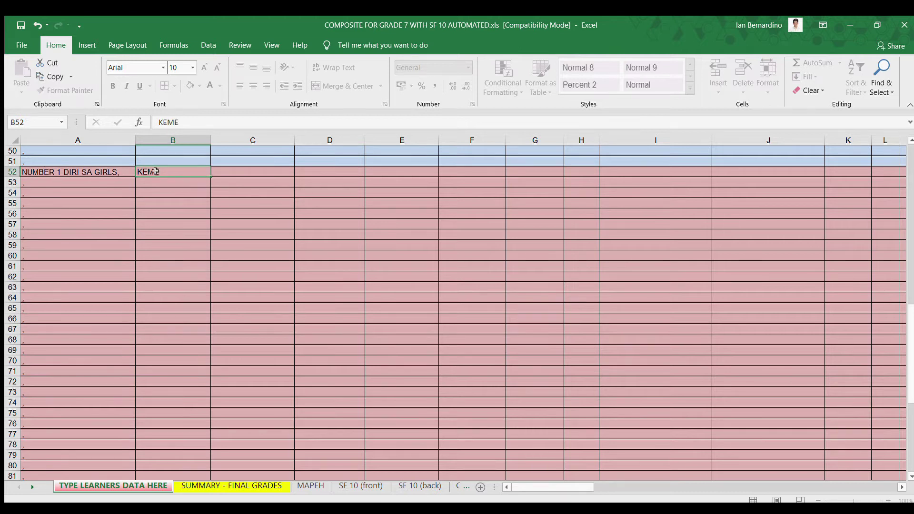
key("Tab")
type("MA")
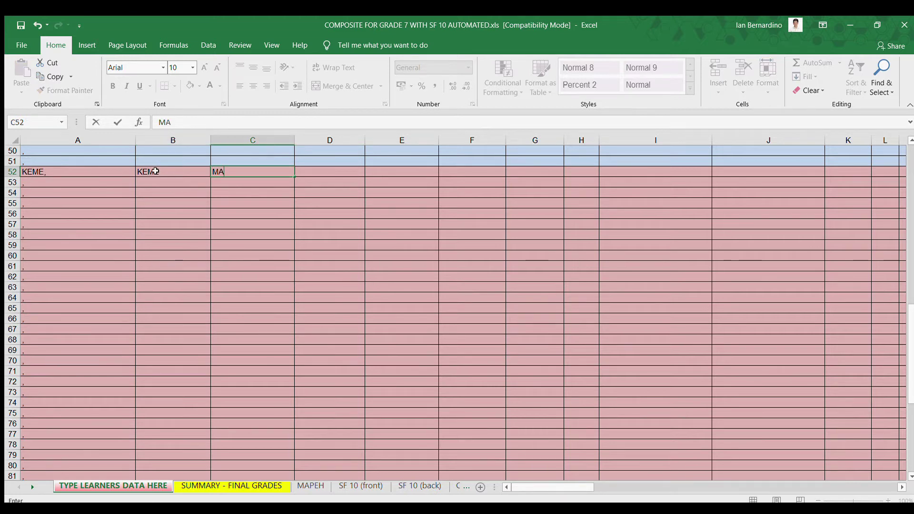
type("RIA")
key("Tab")
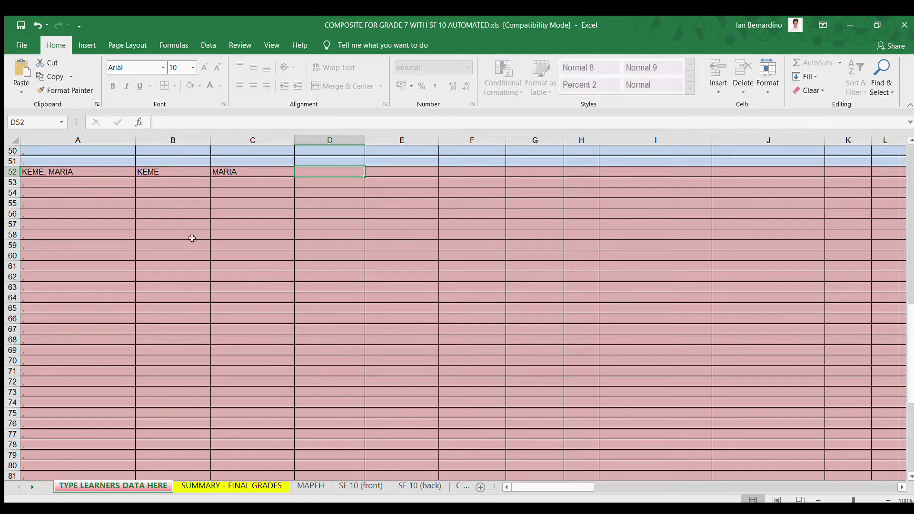
scroll(236, 260, "up", 2)
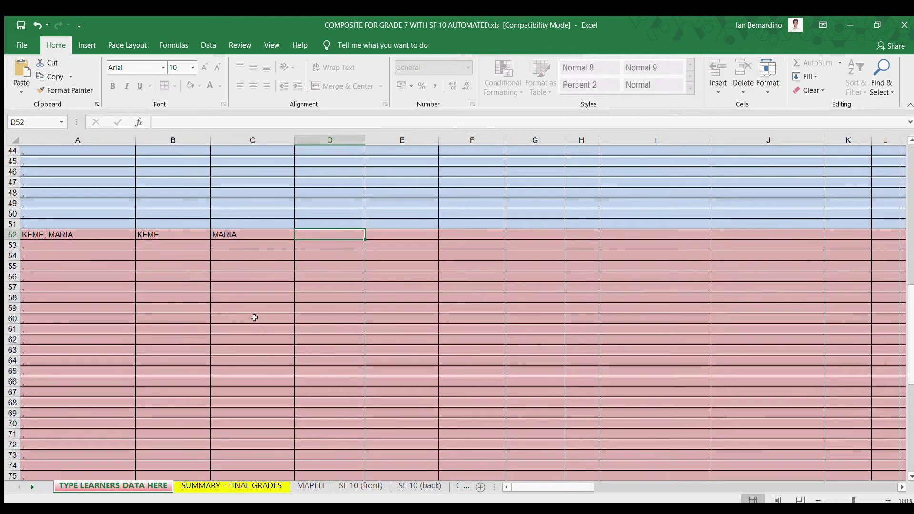
scroll(249, 414, "up", 13)
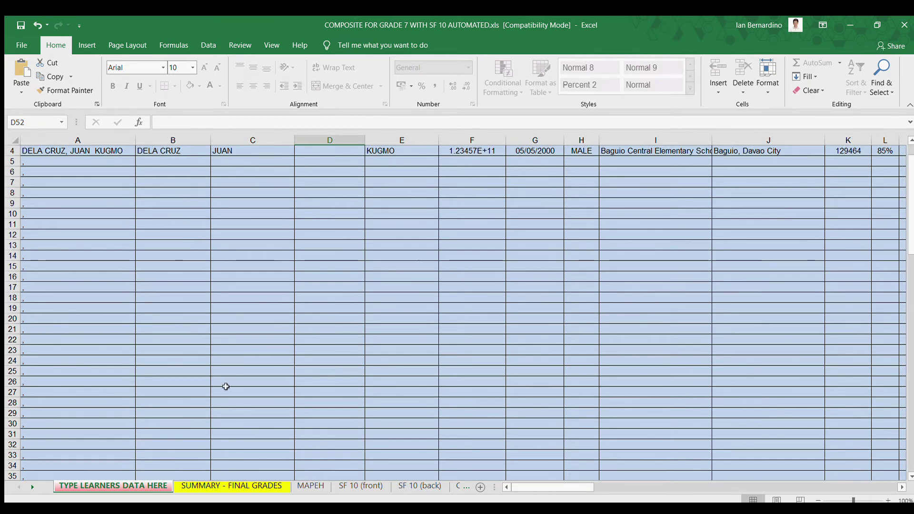
Compare the name columns on the learners data sheet with the learner names on the SUMMARY - FINAL GRADES and MAPEH sheets
scroll(226, 386, "up", 1)
left_click_drag(156, 172, 402, 351)
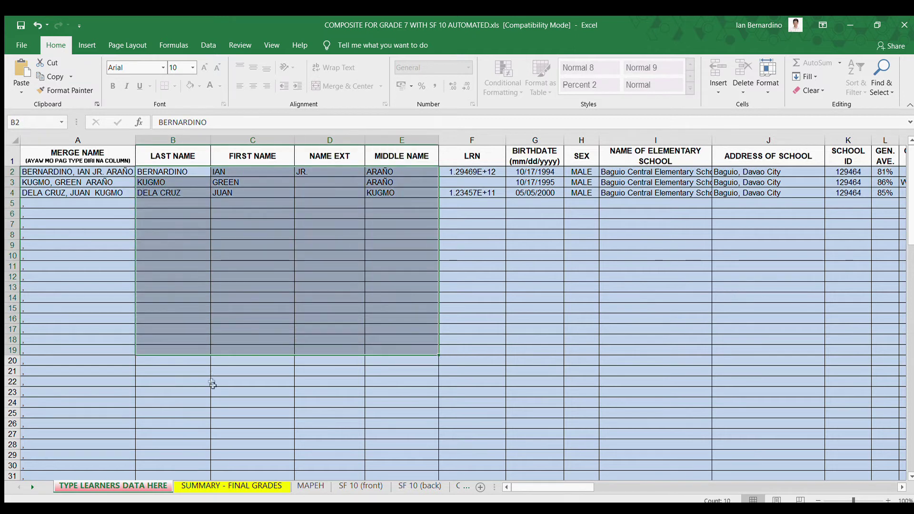
left_click(209, 486)
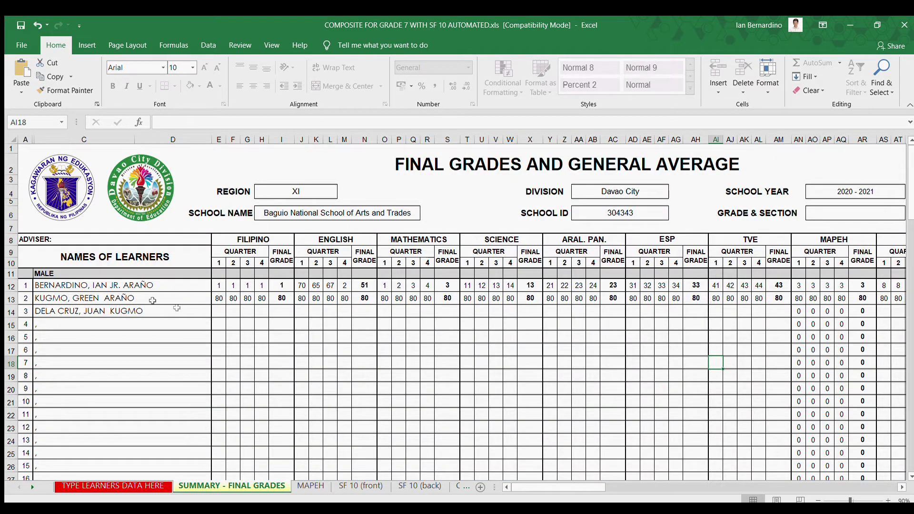
left_click_drag(73, 285, 94, 415)
left_click(94, 415)
left_click(425, 358)
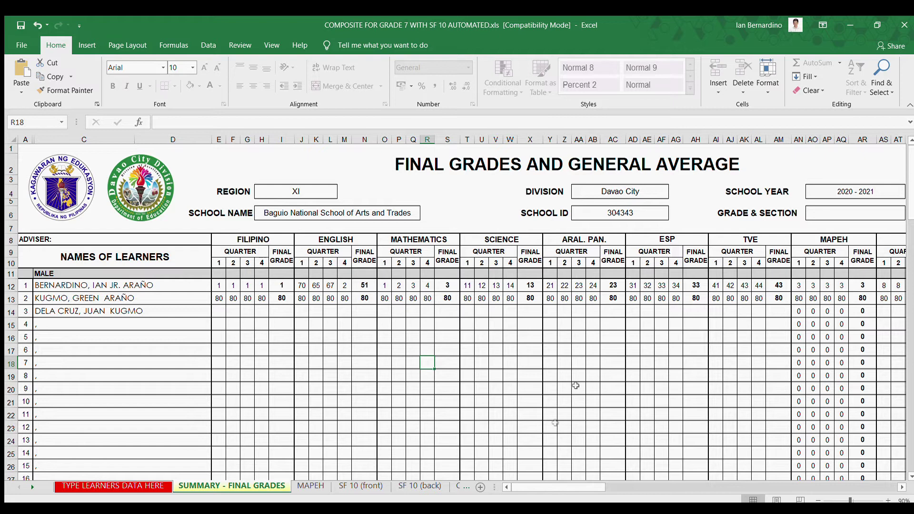
mouse_move(535, 486)
left_mouse_down()
mouse_move(567, 486)
mouse_move(535, 487)
left_mouse_up()
left_click(310, 486)
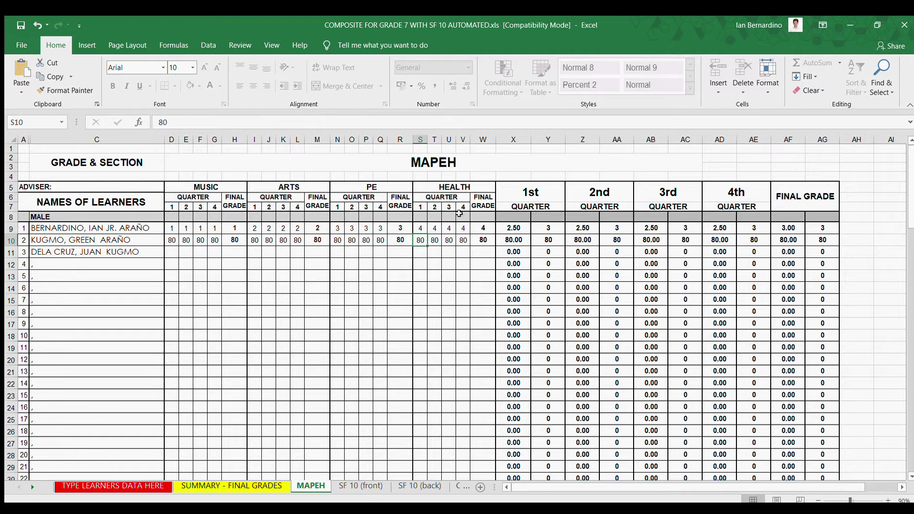
Review the quarterly grades, final grades and general averages of the first two male learners on the SUMMARY - FINAL GRADES sheet
left_click(257, 486)
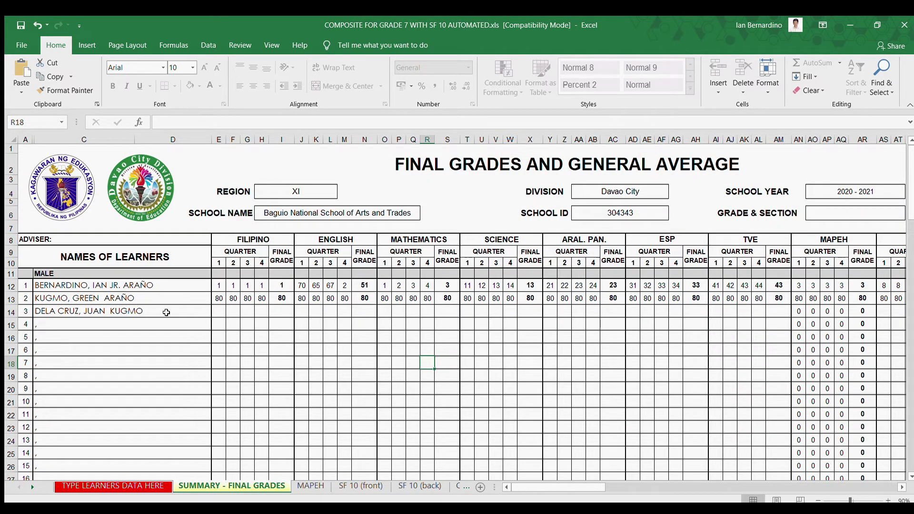
left_click_drag(219, 298, 717, 293)
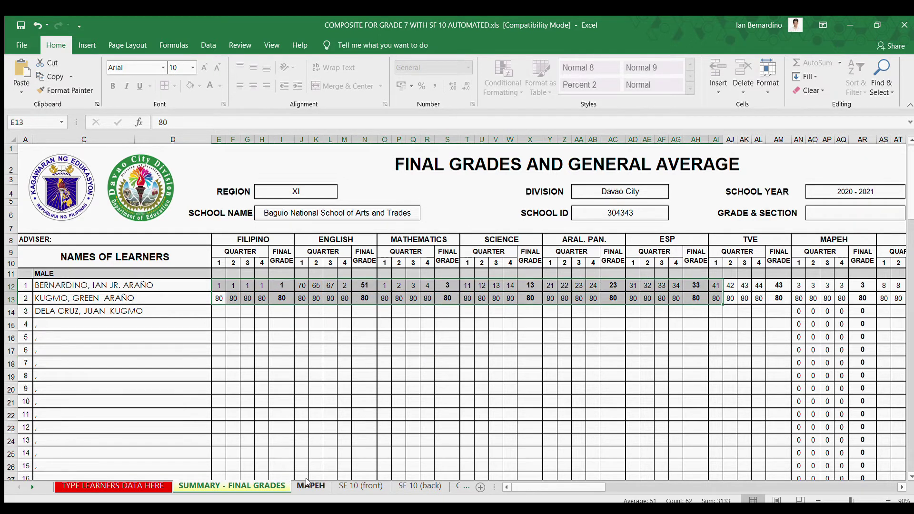
left_click(310, 486)
left_click(231, 486)
left_click_drag(560, 484, 597, 483)
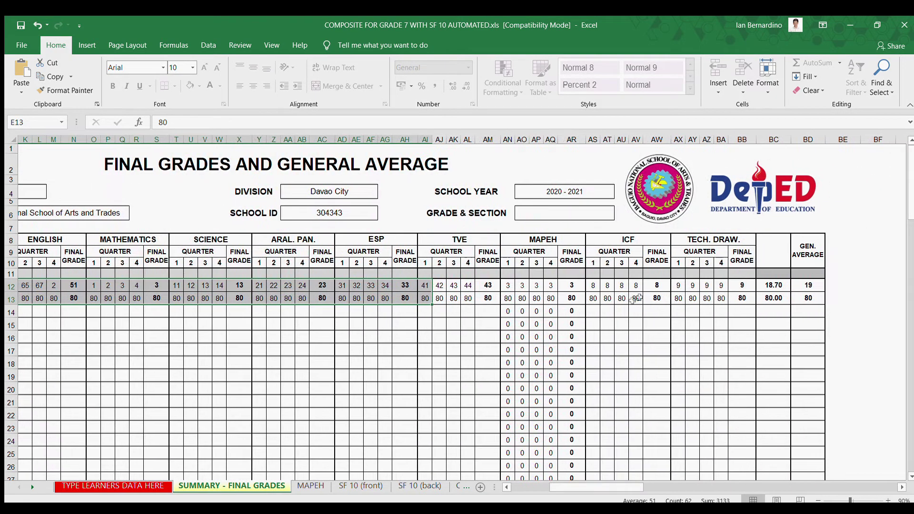
left_click(636, 299)
left_click(820, 299)
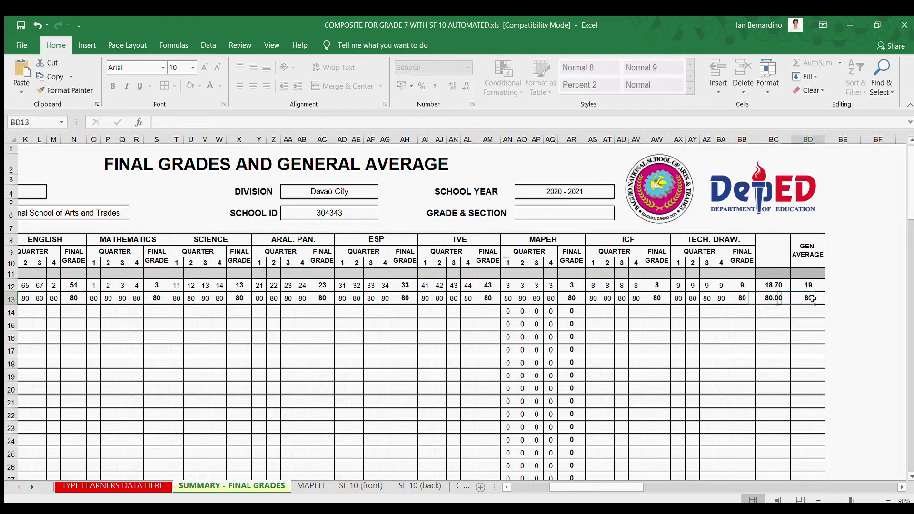
left_click_drag(560, 486, 522, 485)
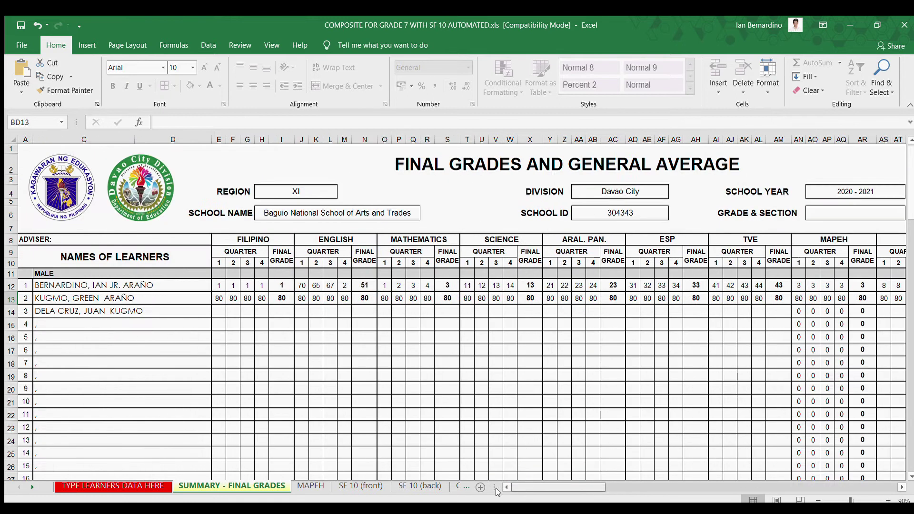
left_click(285, 299)
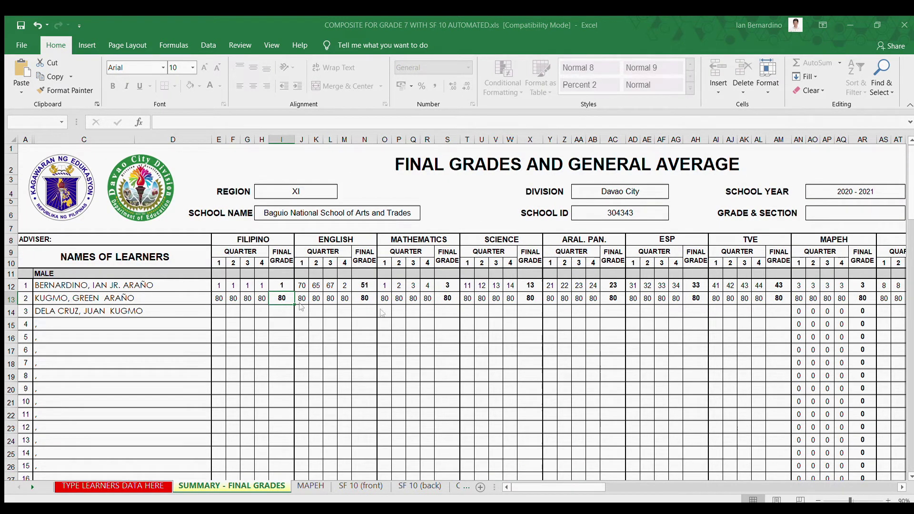
left_click(448, 286)
left_click(451, 296)
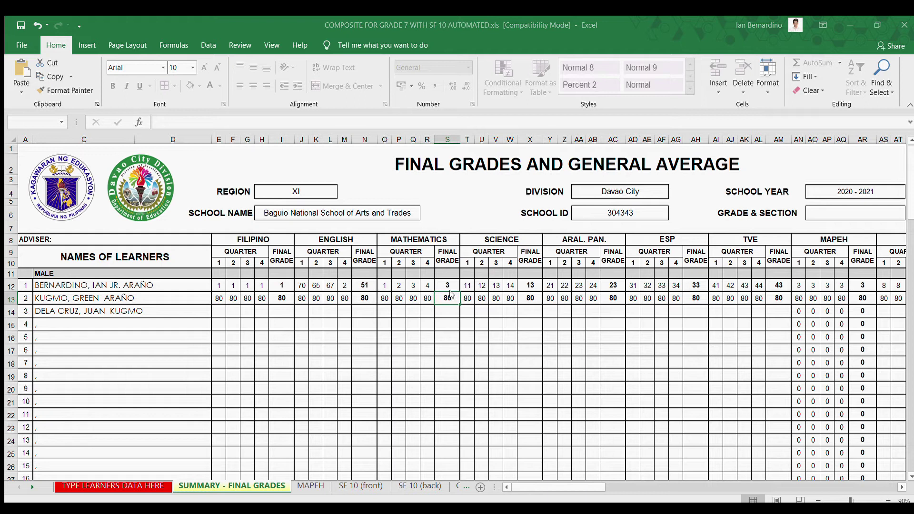
Enter 75 as the third male learner's Filipino grade for all four quarters in row 14
left_click(221, 313)
type("75")
key("Tab")
type("75")
key("Tab")
type("75")
key("Tab")
type("75")
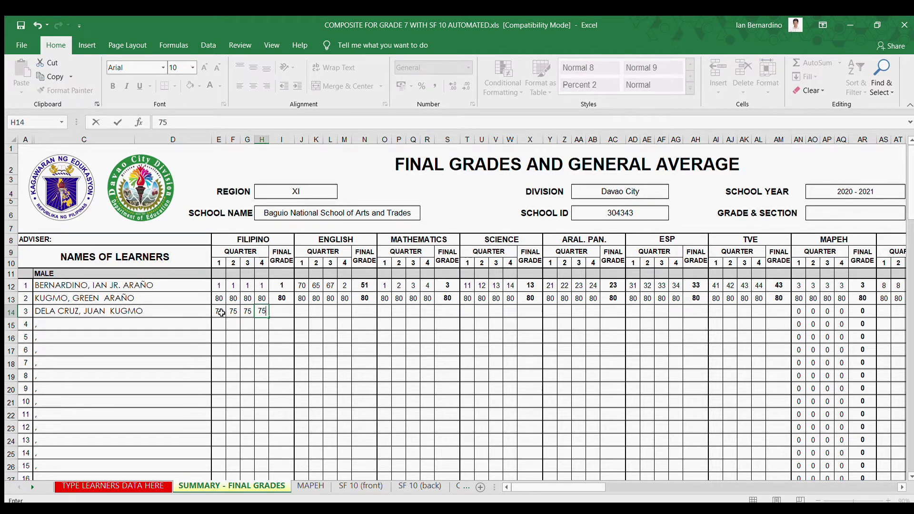
key("Tab")
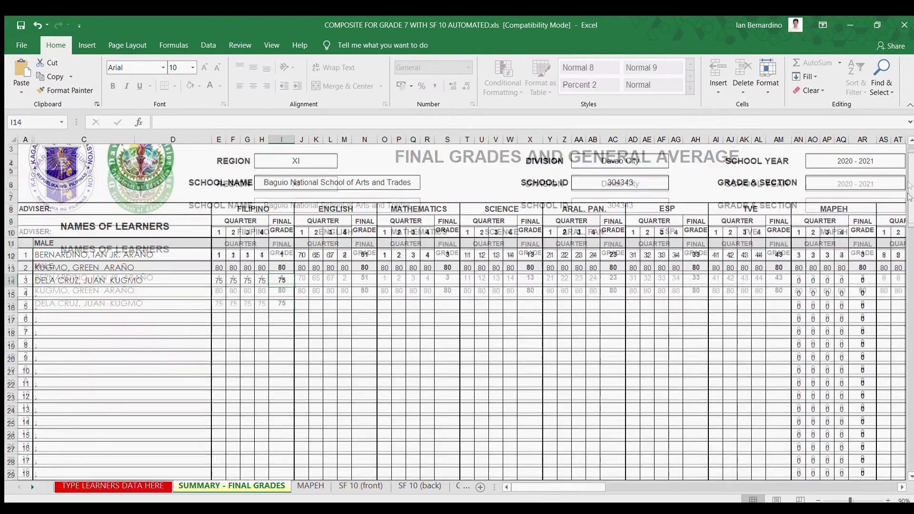
Check the learner name cells on the MAPEH sheet and the grade and section and adviser fields on SUMMARY - FINAL GRADES
mouse_move(910, 179)
left_mouse_down()
mouse_move(908, 341)
mouse_move(908, 177)
left_mouse_up()
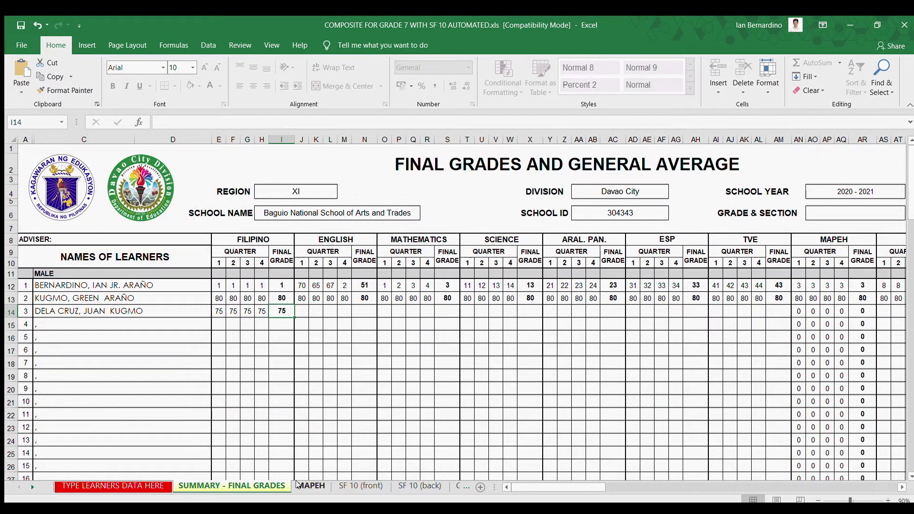
left_click(310, 485)
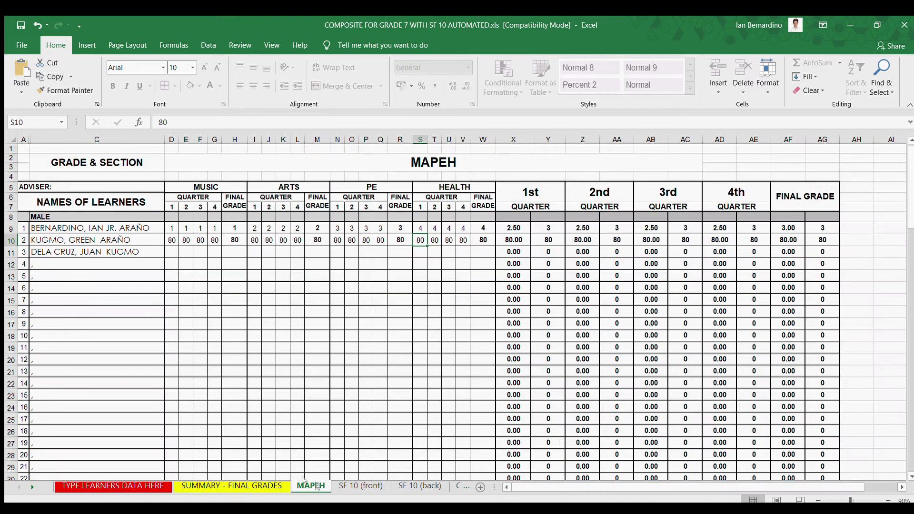
left_click(78, 263)
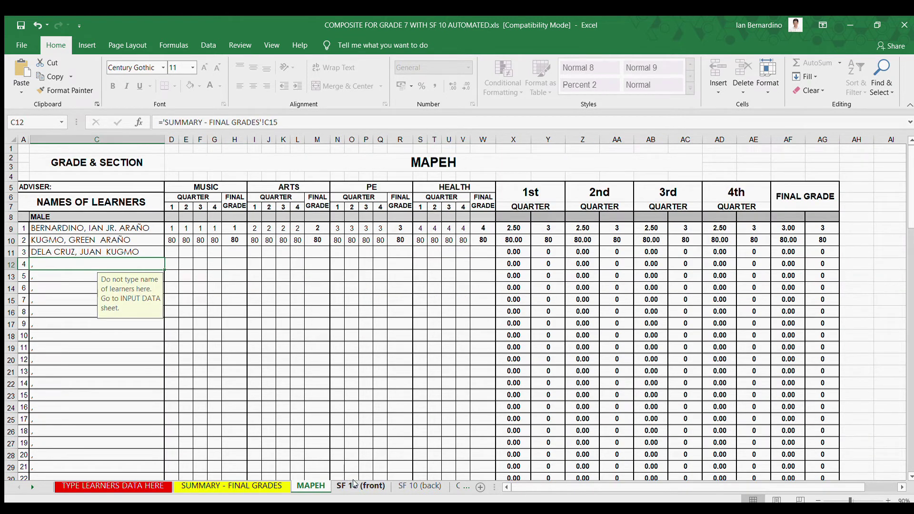
left_click(232, 486)
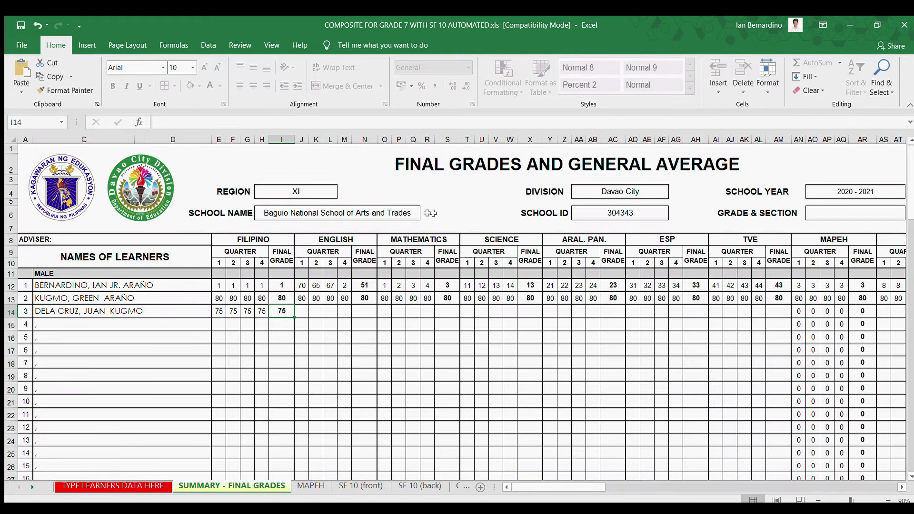
left_click(143, 201)
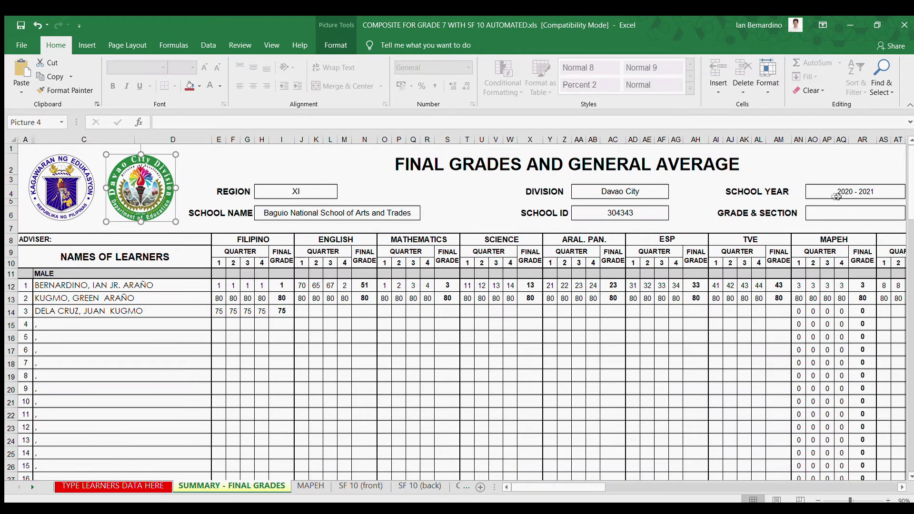
left_click(818, 214)
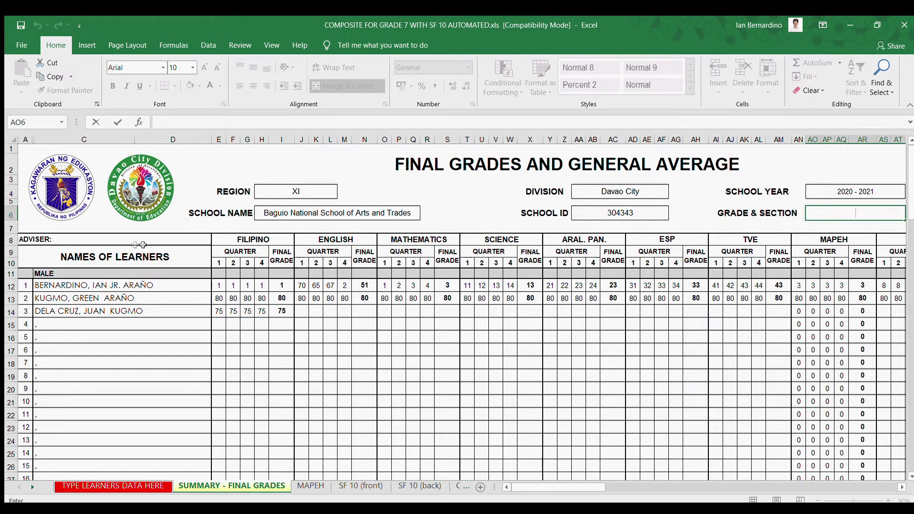
left_click(113, 238)
double_click(115, 239)
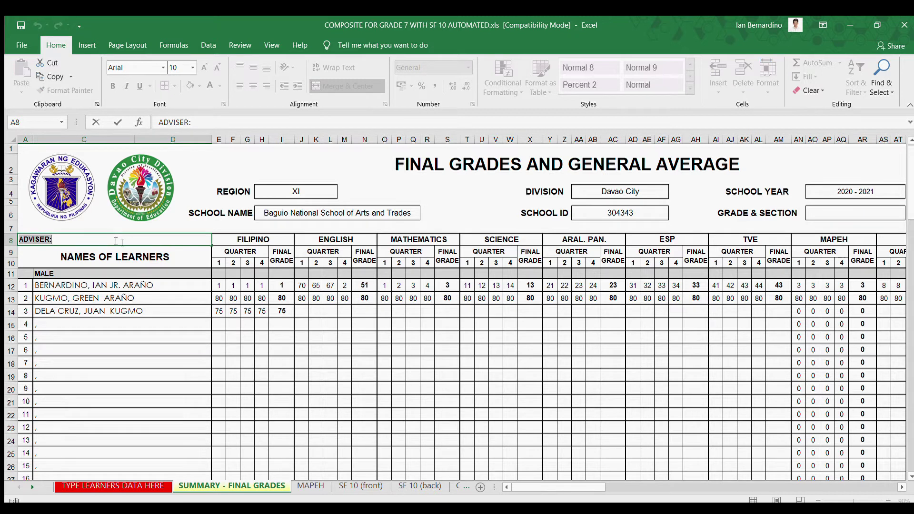
left_click(151, 303)
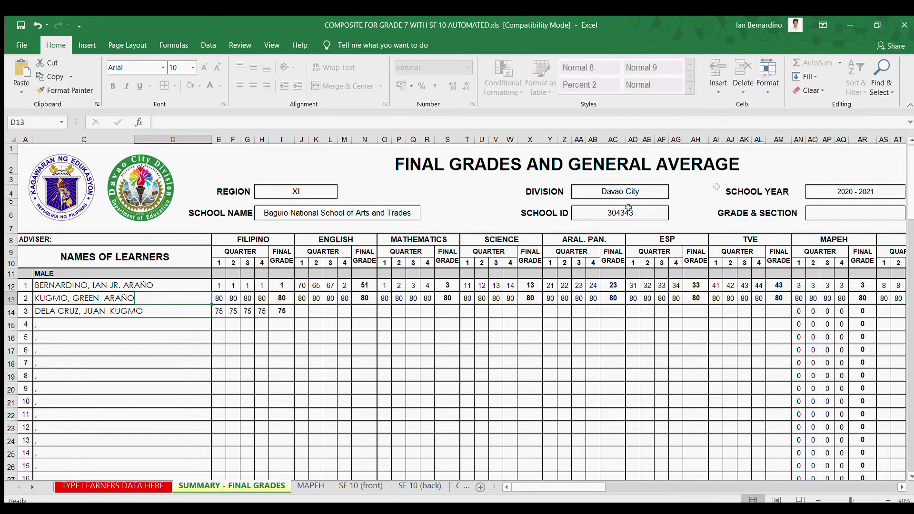
Inspect the GRADE & SECTION heading and the learner names header on the MAPEH sheet
left_click(319, 487)
left_click(122, 164)
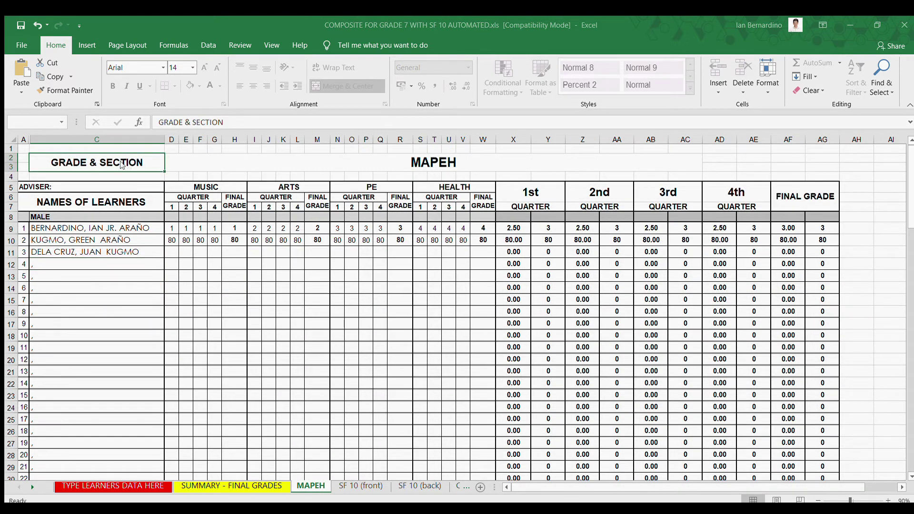
key("Down")
key("Down")
key("Down")
left_click(119, 159)
left_click(100, 193)
left_click(143, 167)
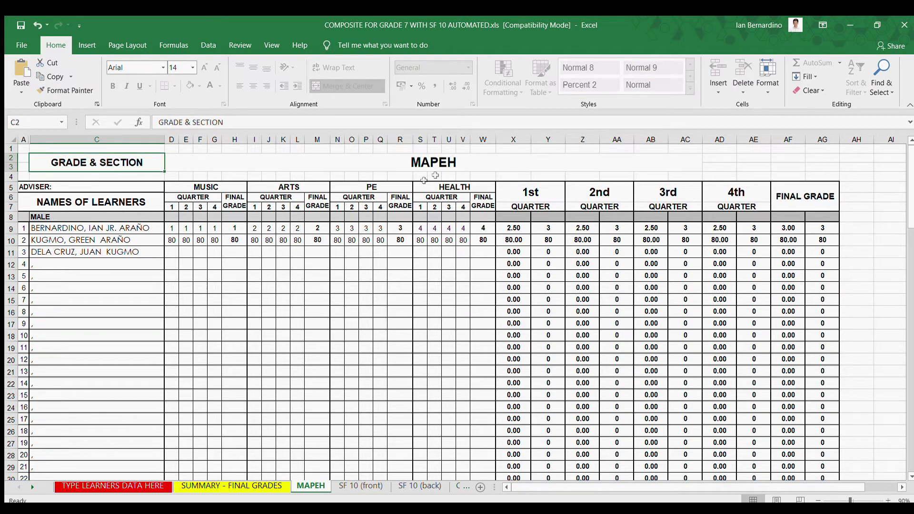
Open the SF 10 (front) sheet and select the learner selection cell BD3 under CHOOSE THE NAME HERE
left_click(361, 487)
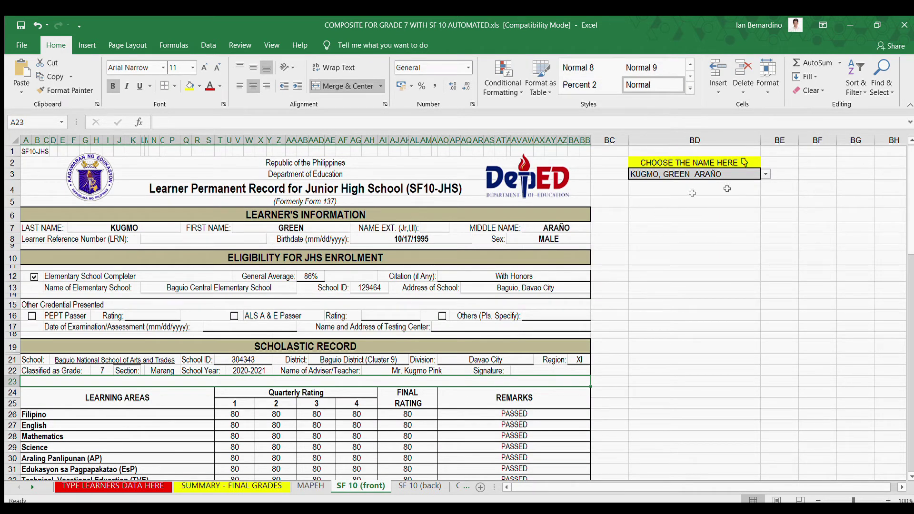
left_click(705, 238)
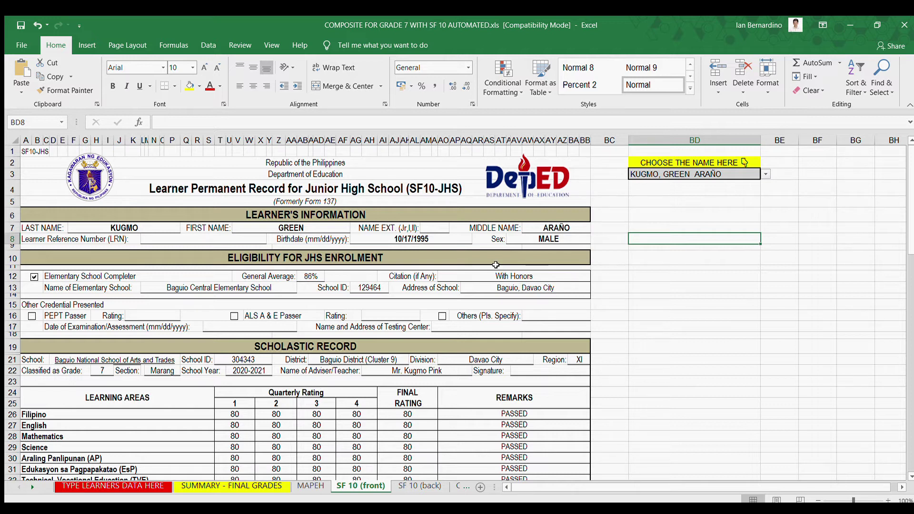
left_click(676, 174)
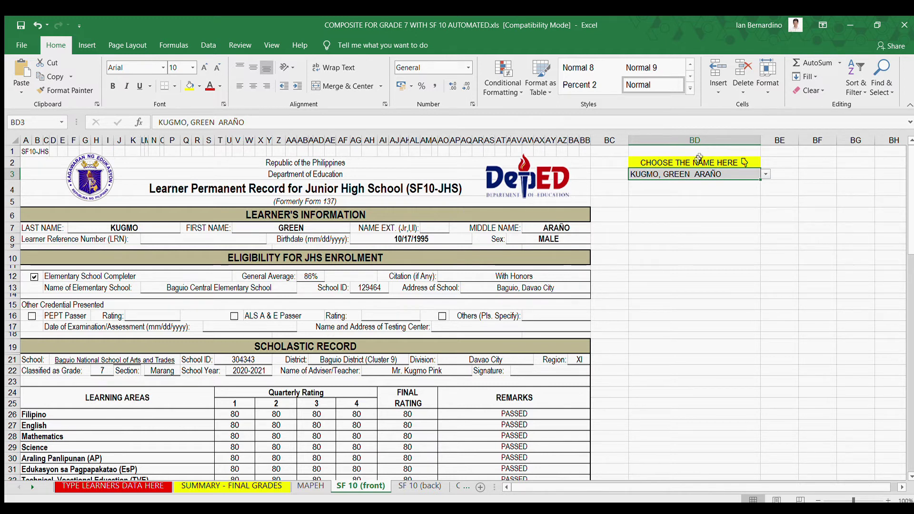
left_click(663, 162)
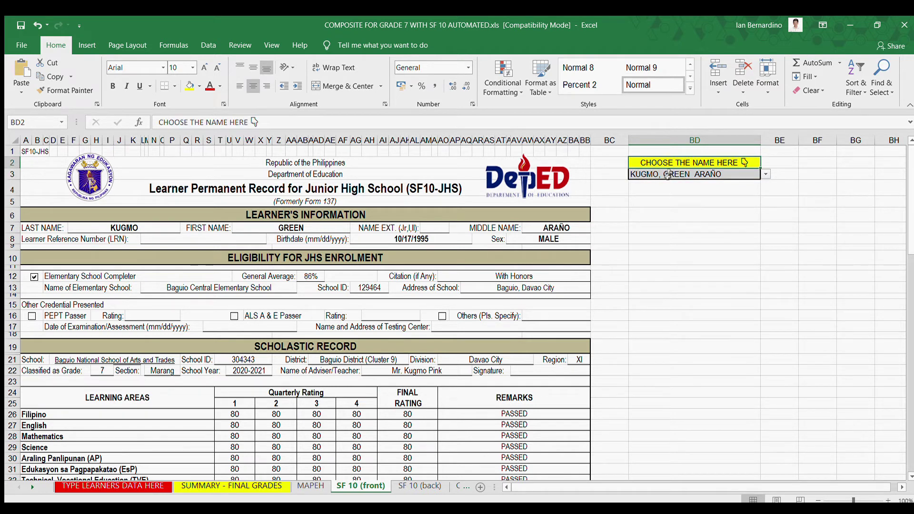
left_click(661, 172)
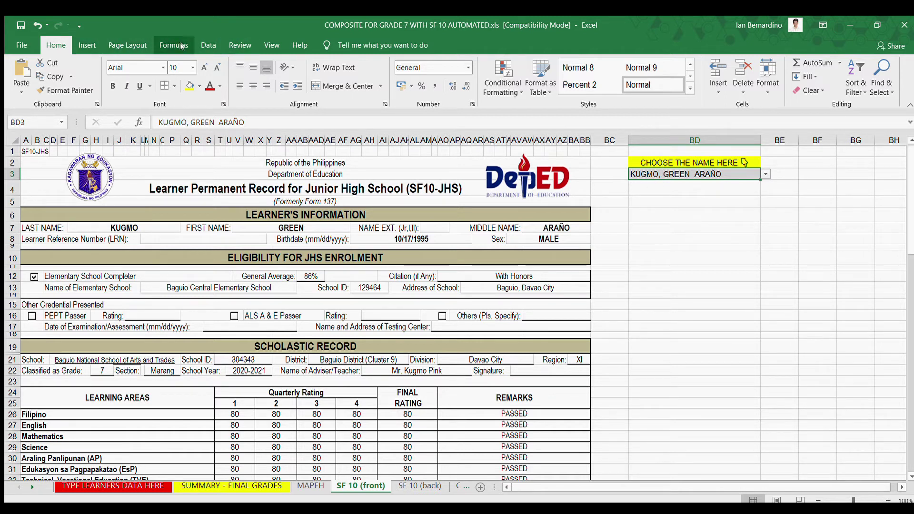
Try to set the MERGE NAME column of the learners data sheet as the data validation list source for cell BD3
left_click(207, 46)
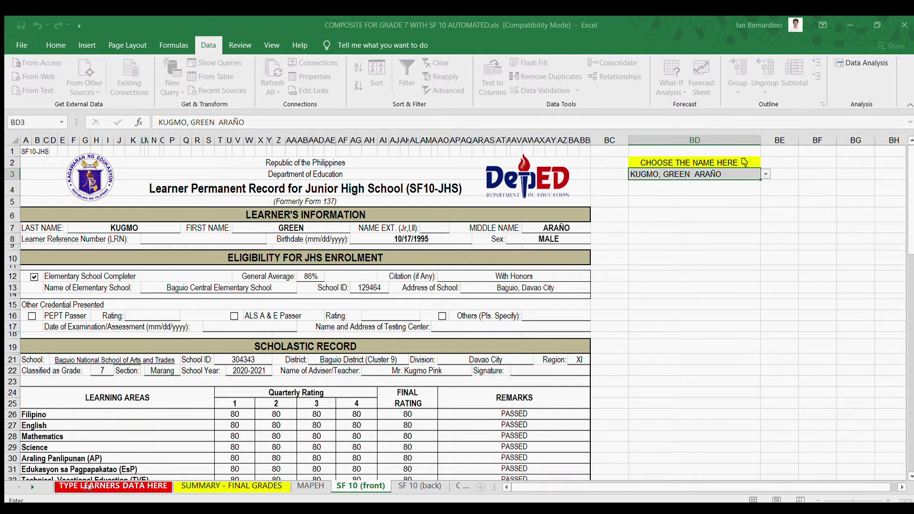
left_click(125, 486)
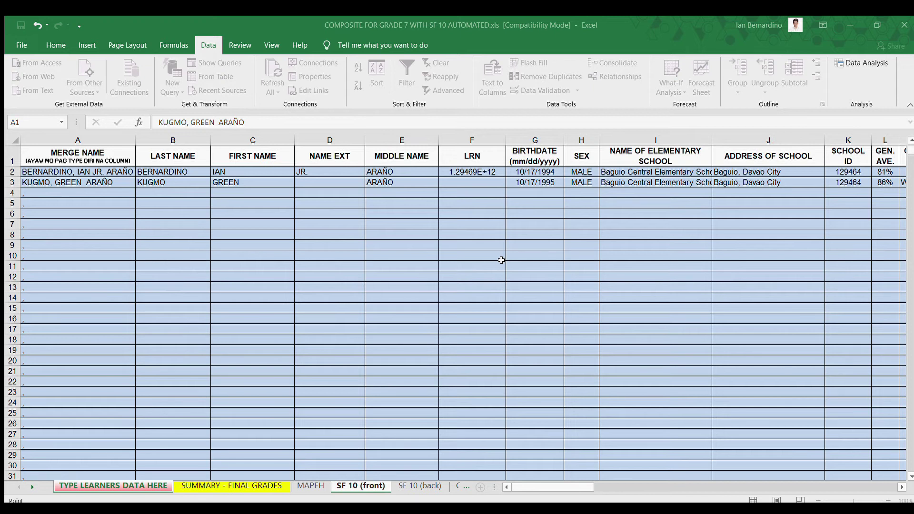
left_click(97, 145)
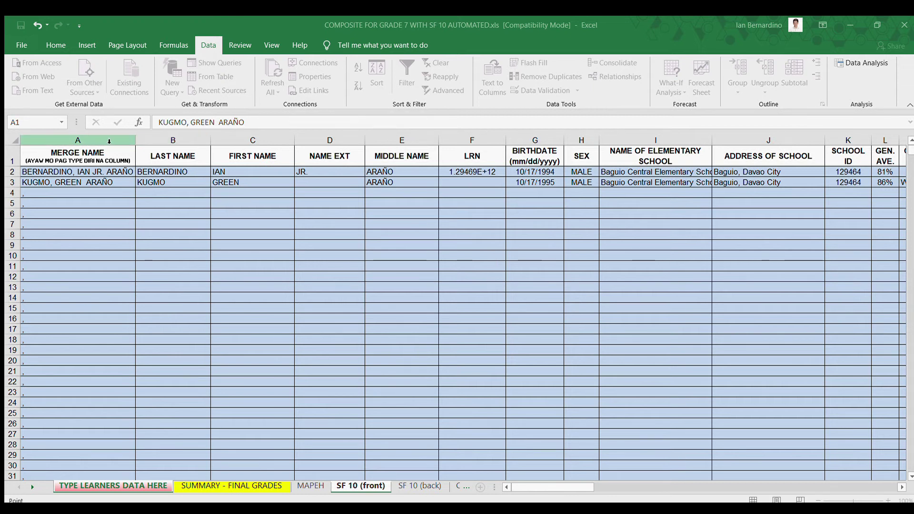
key("ctrl+c")
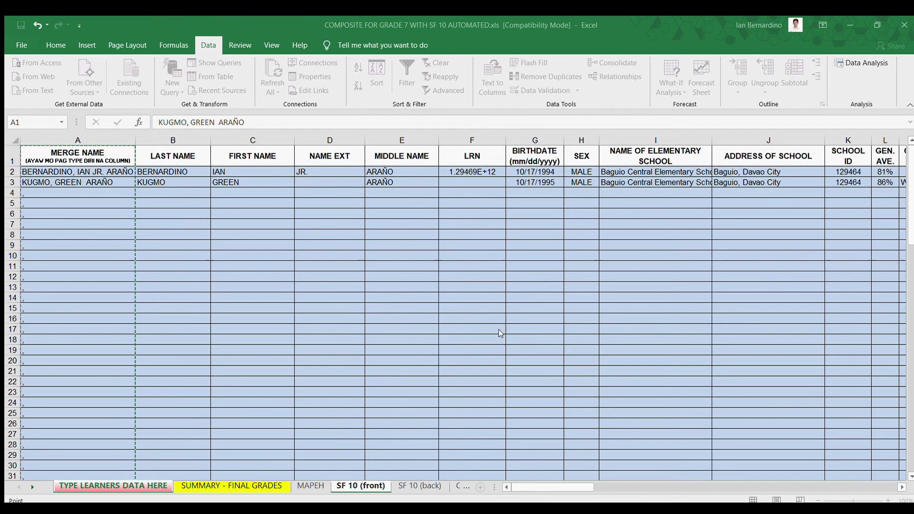
key("Escape")
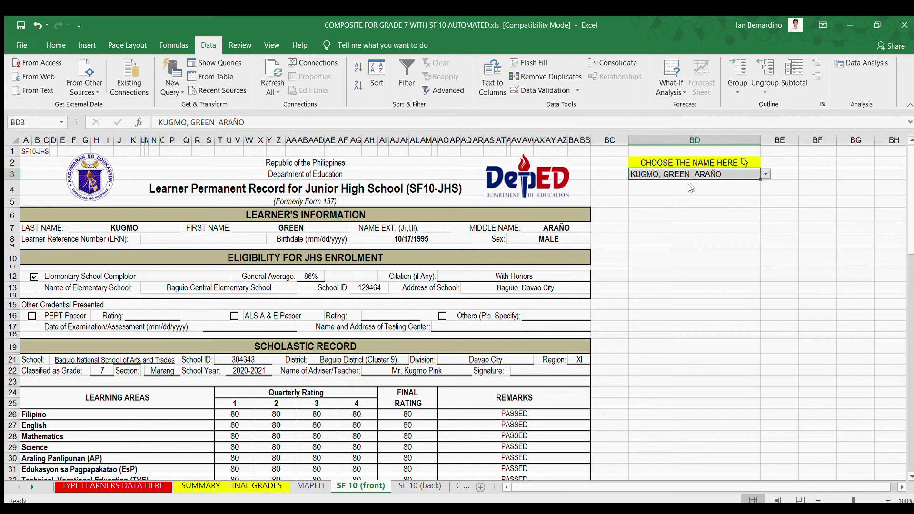
Switch the SF 10 front record to the first listed learner and undo that choice
left_click(657, 189)
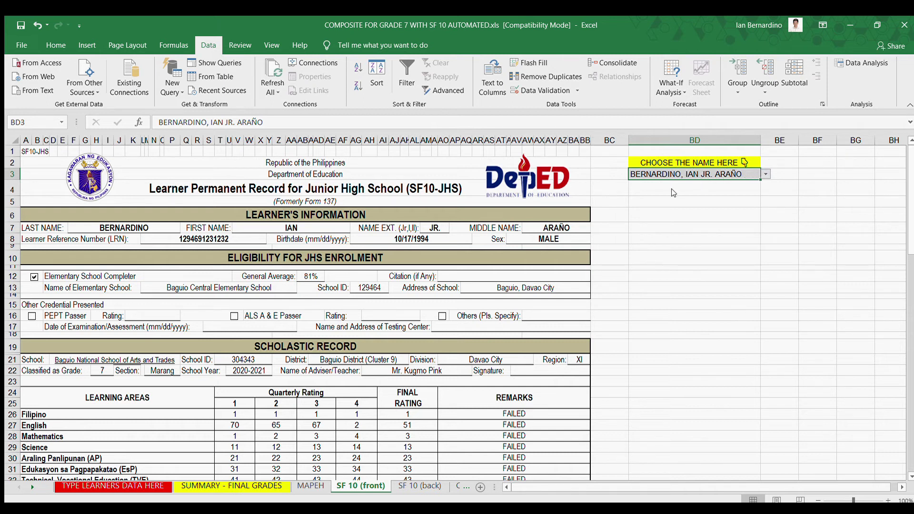
key("ctrl+z")
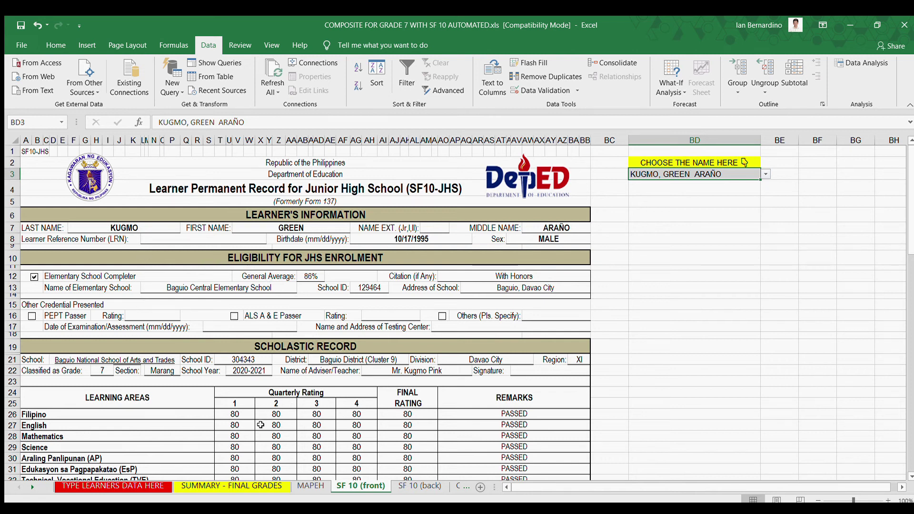
Inspect the learner's information and JHS enrolment eligibility sections on the SF 10 (front) sheet
left_click_drag(244, 421, 238, 440)
left_click_drag(124, 228, 412, 328)
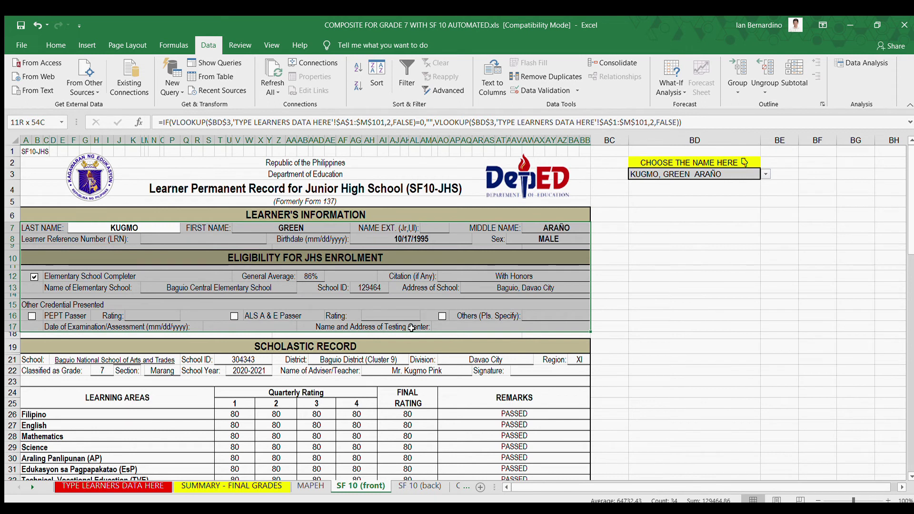
left_click(412, 328)
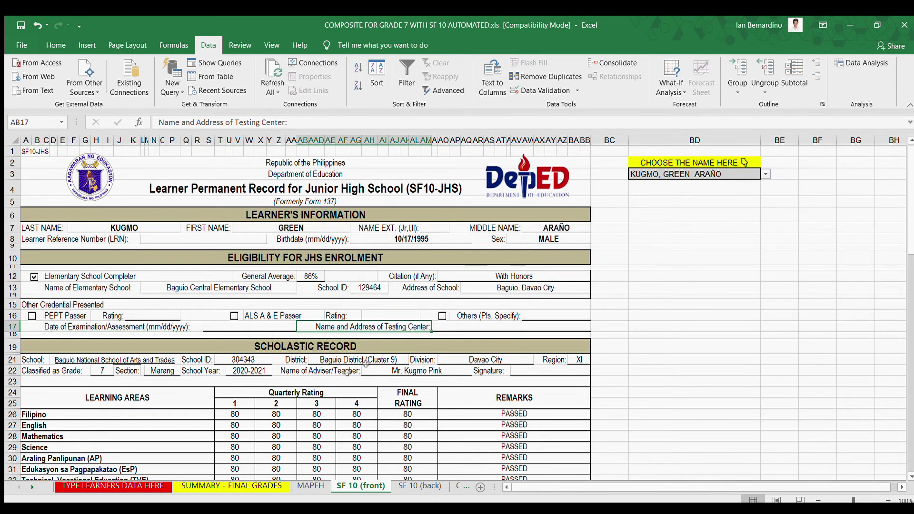
Inspect the Section entry in M22 and the Name of Adviser/Teacher entry in AH22 of the scholastic record
double_click(175, 372)
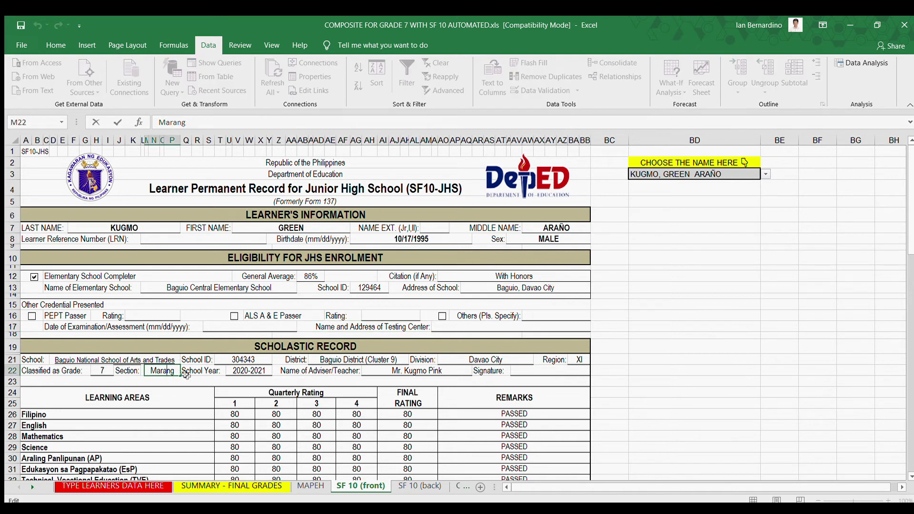
left_click_drag(176, 372, 139, 375)
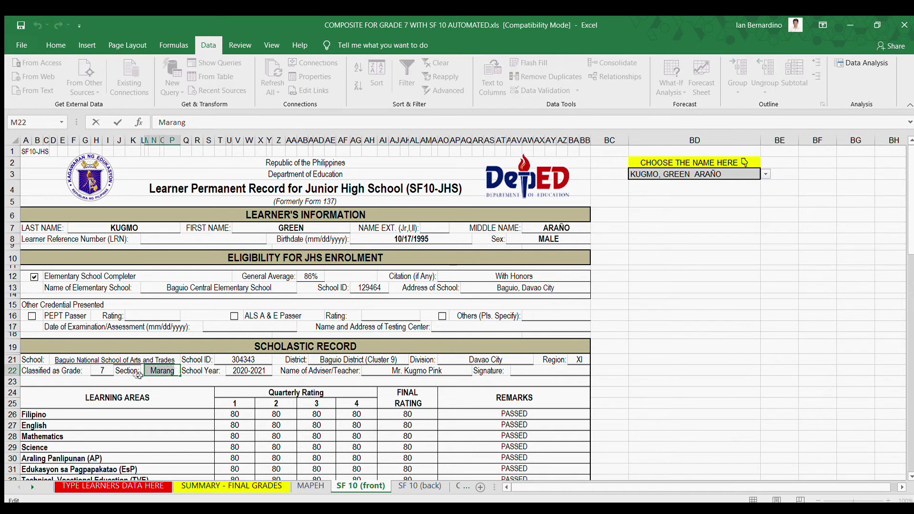
left_click(388, 371)
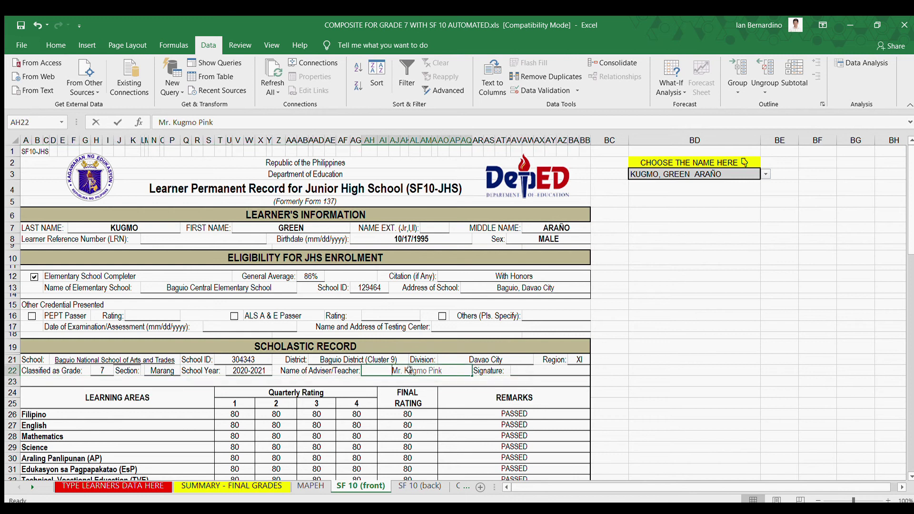
double_click(388, 371)
left_click_drag(388, 371, 362, 371)
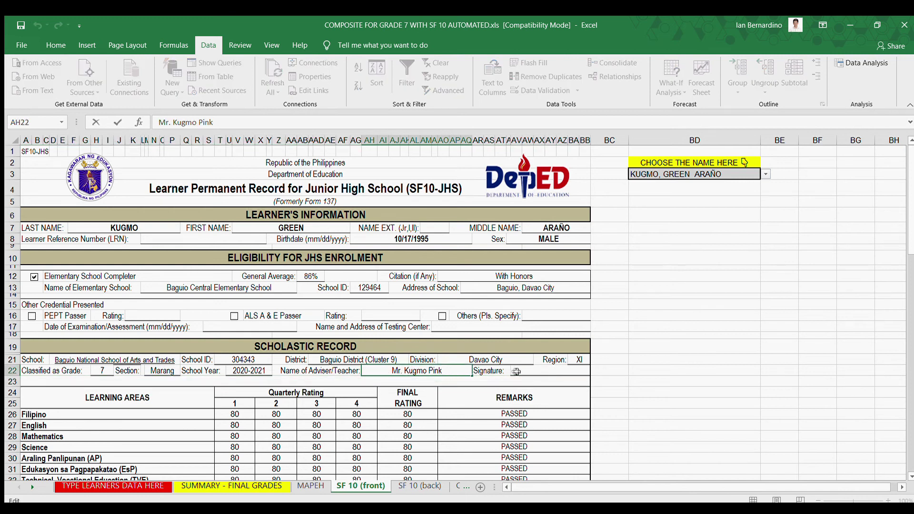
Examine the quarterly ratings, final ratings and General Average in the scholastic record
left_click(460, 403)
scroll(141, 413, "down", 5)
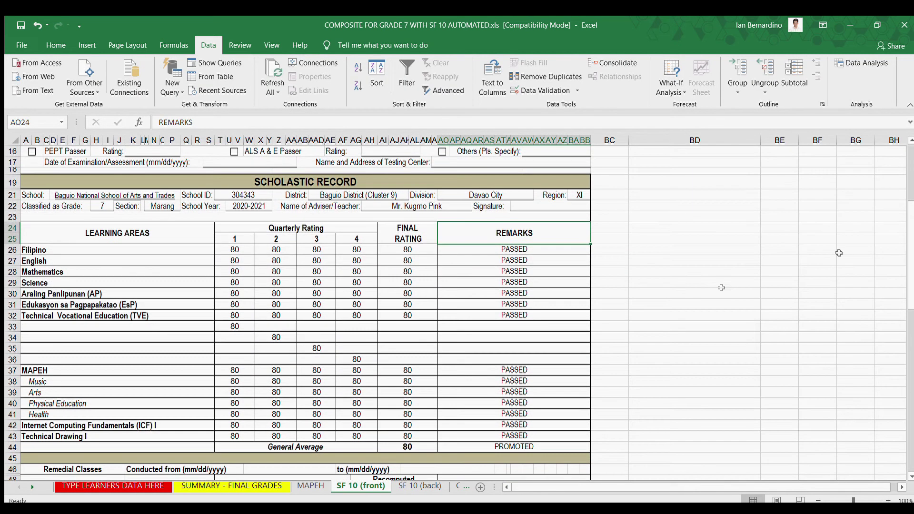
left_click_drag(224, 249, 410, 422)
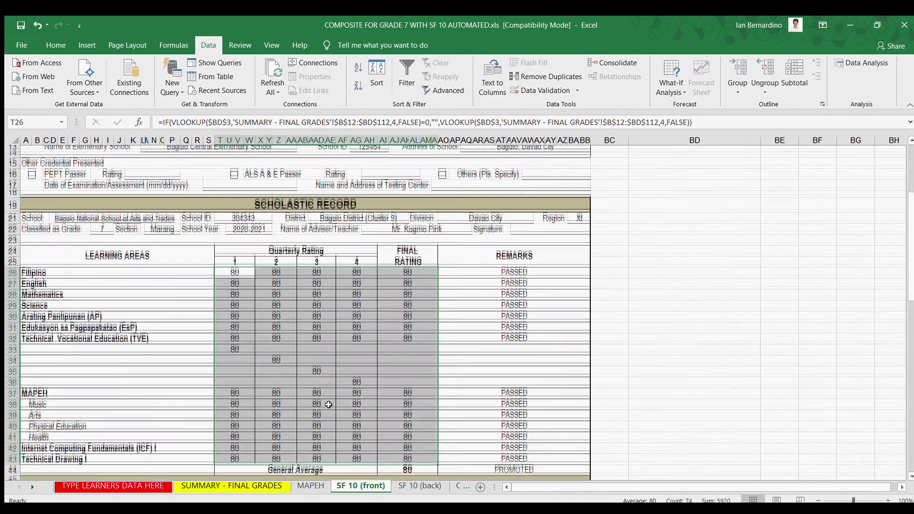
left_click(420, 447)
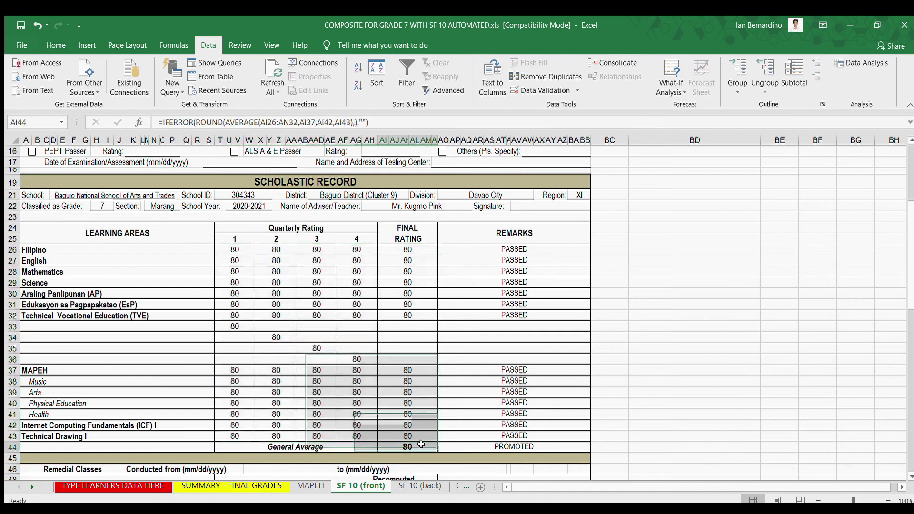
Switch the SF 10 front record to the first listed learner through the selection cell BD3
scroll(433, 420, "up", 5)
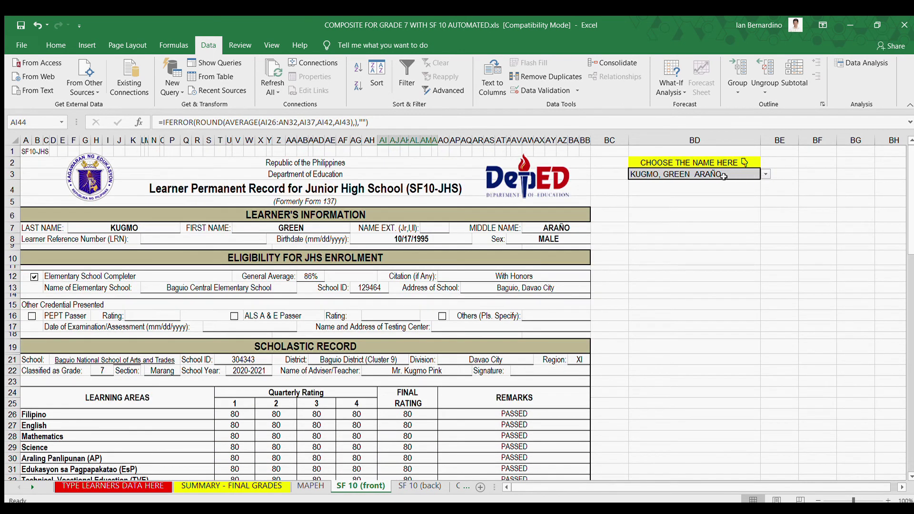
left_click(740, 176)
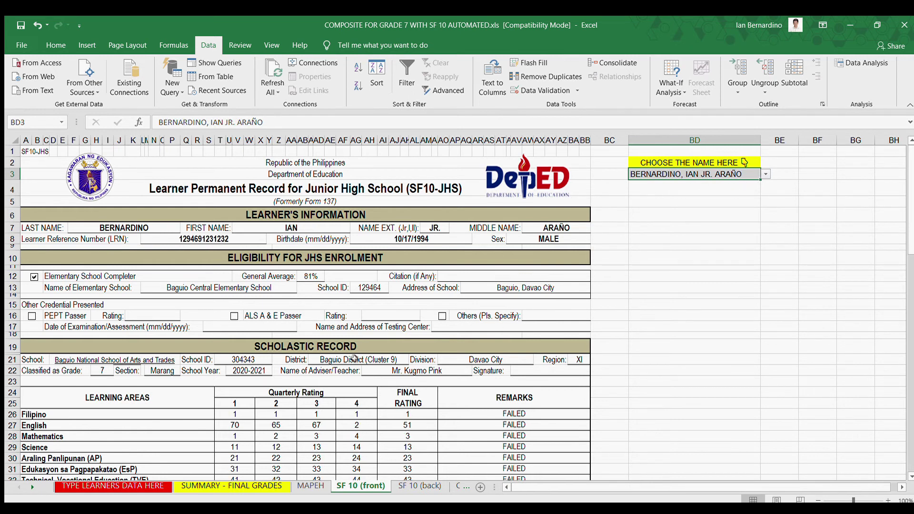
Review the newly chosen learner's ratings and remarks from Filipino down to the General Average row
scroll(281, 385, "down", 1)
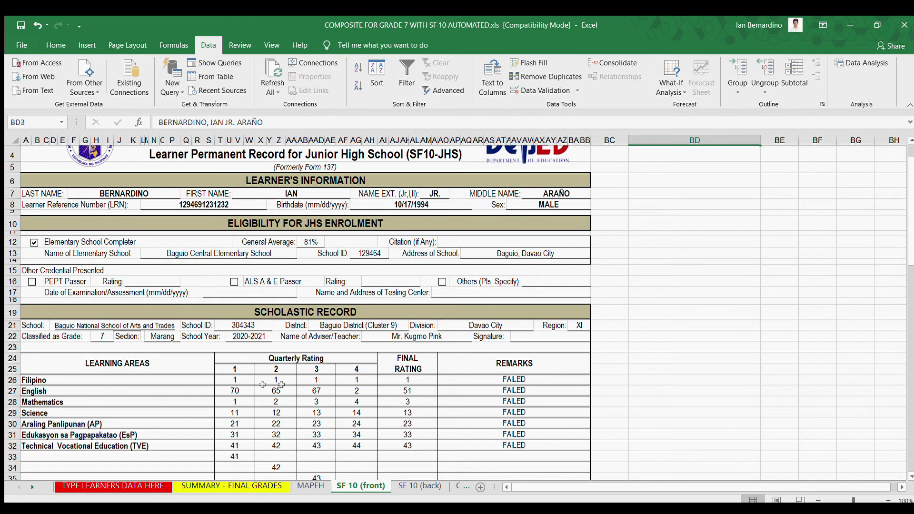
left_click(407, 380)
left_click(540, 381)
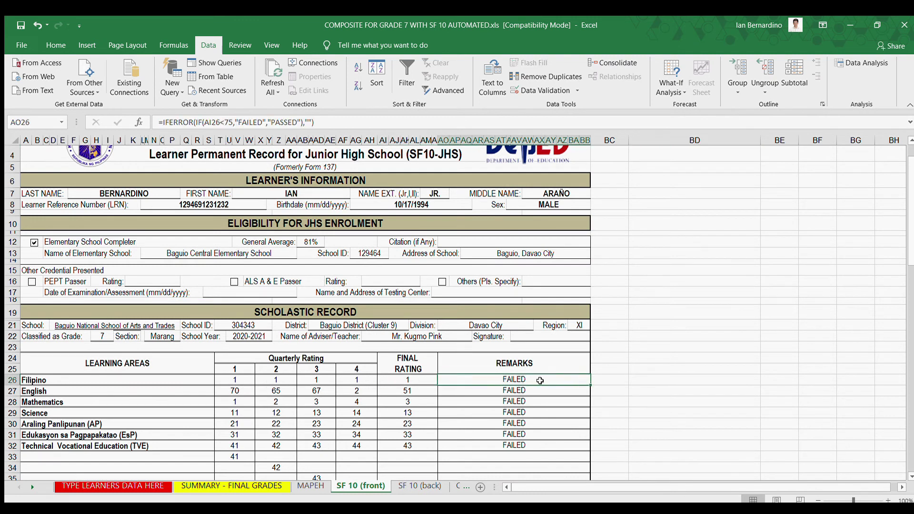
scroll(540, 381, "down", 4)
scroll(534, 381, "up", 2)
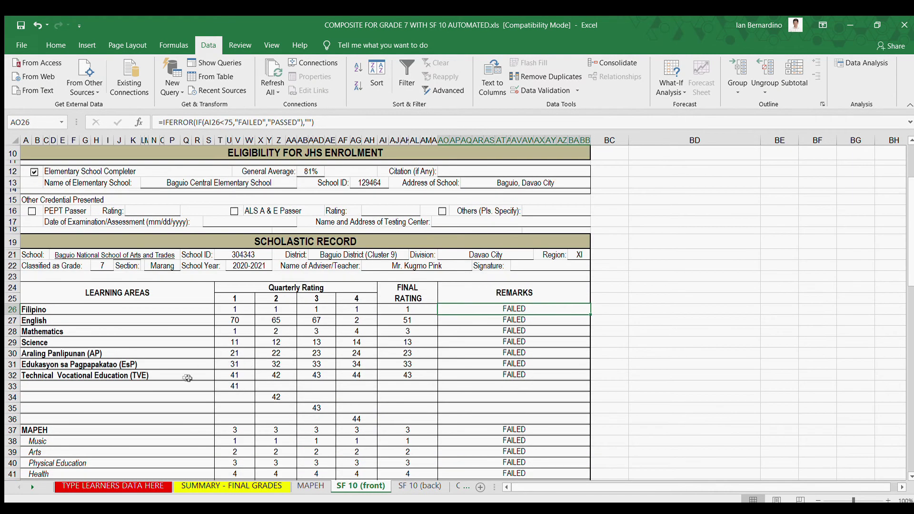
scroll(287, 392, "down", 2)
scroll(287, 392, "down", 2)
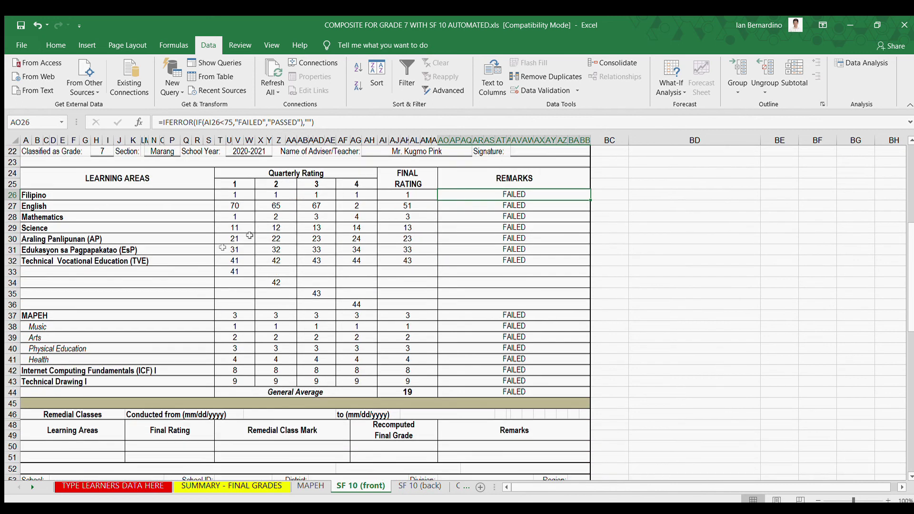
left_click_drag(64, 185, 488, 393)
left_click(398, 315)
scroll(395, 420, "down", 4)
scroll(394, 420, "up", 11)
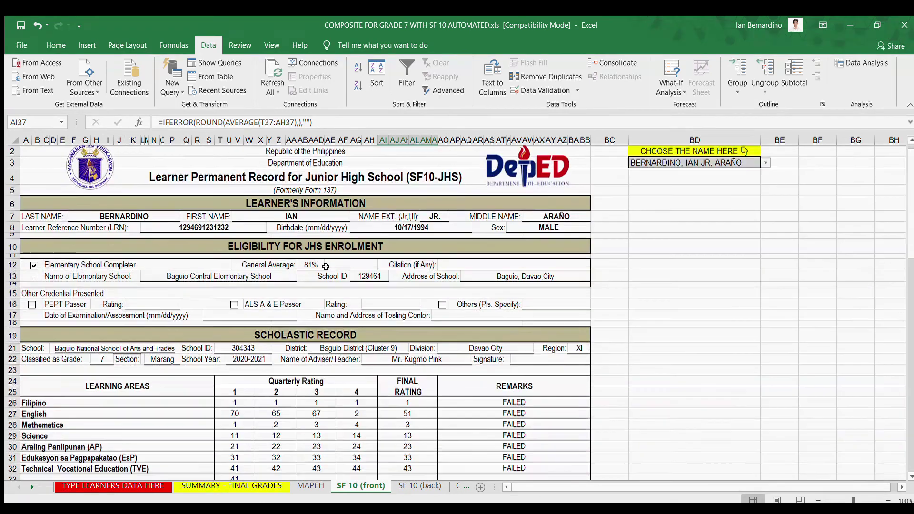
Check the print preview of the SF 10 (front) sheet and reselect the learner selection cell BD3
left_click_drag(663, 152, 672, 175)
left_click(664, 184)
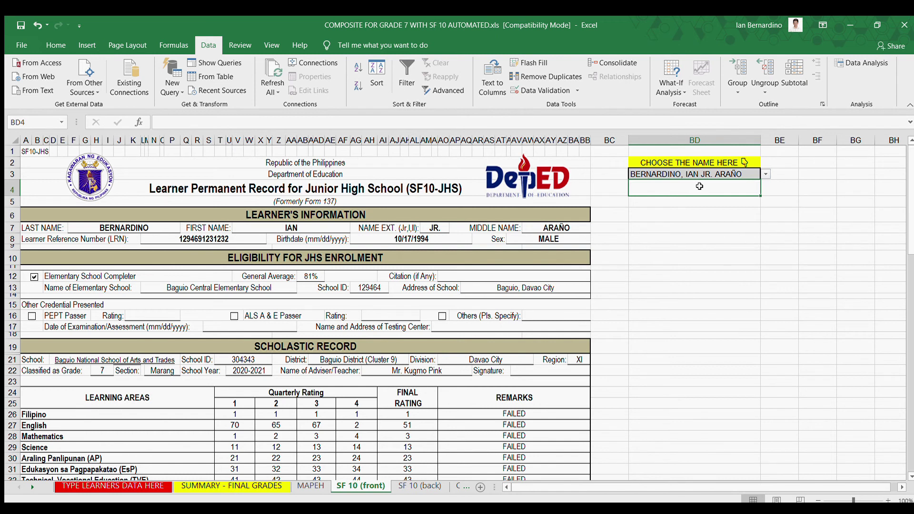
key("ctrl+p")
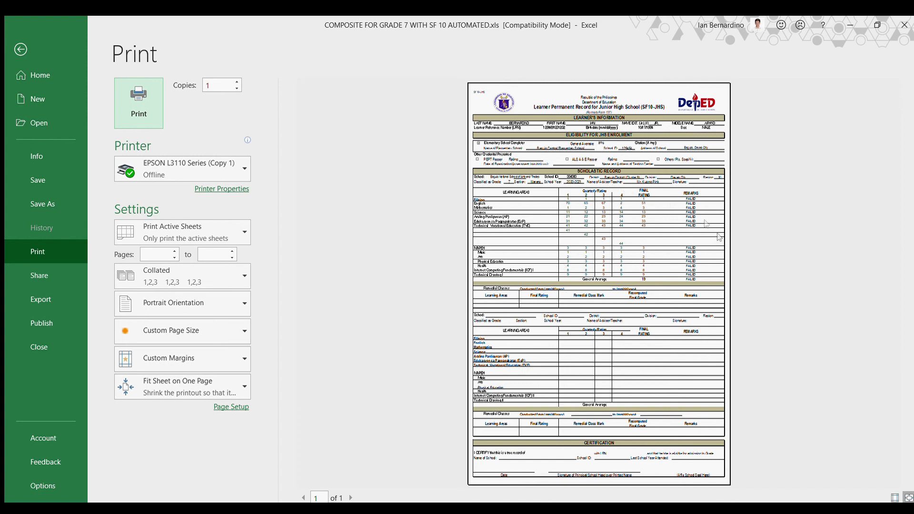
left_click(19, 49)
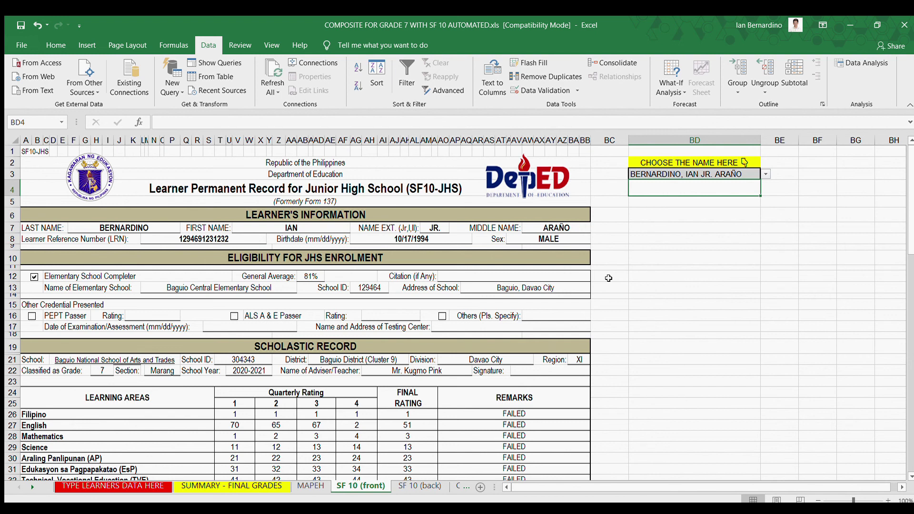
left_click(648, 244)
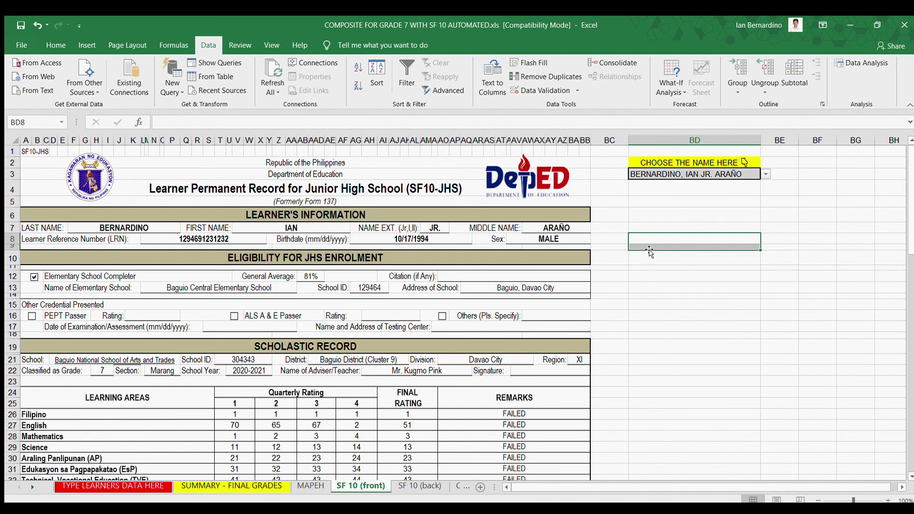
left_click(673, 178)
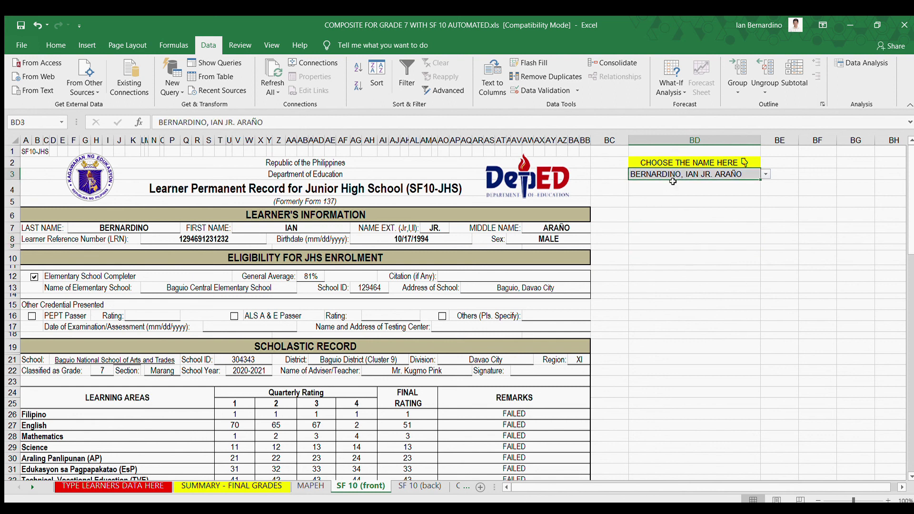